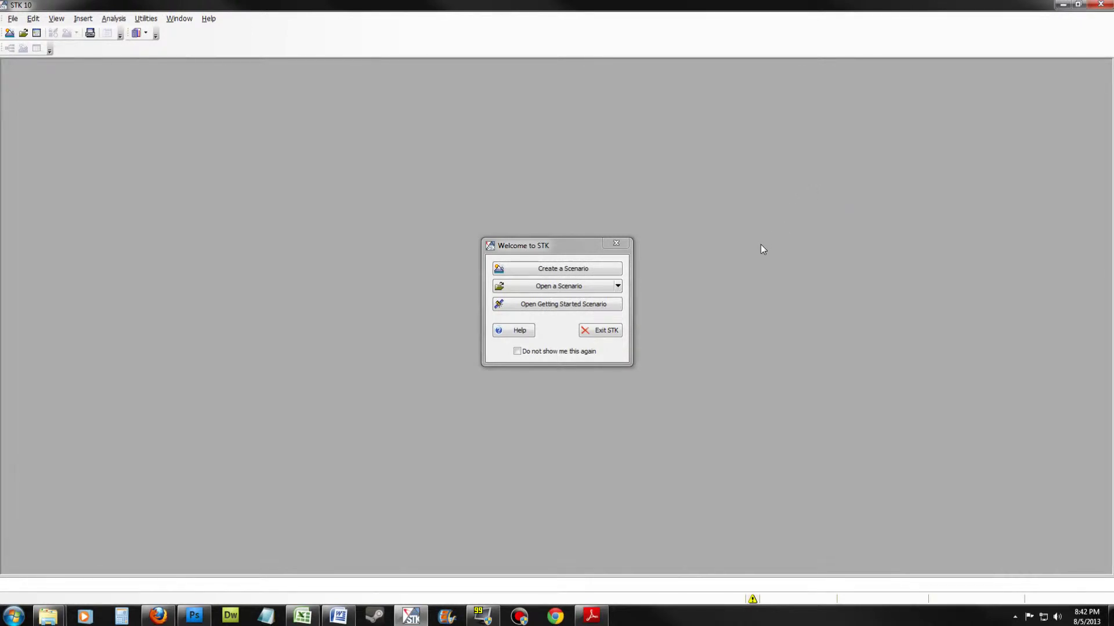
- Open REMSAT_TimelineModels.vdf from the Data Federate folder Public > Users > Training
left_click(592, 288)
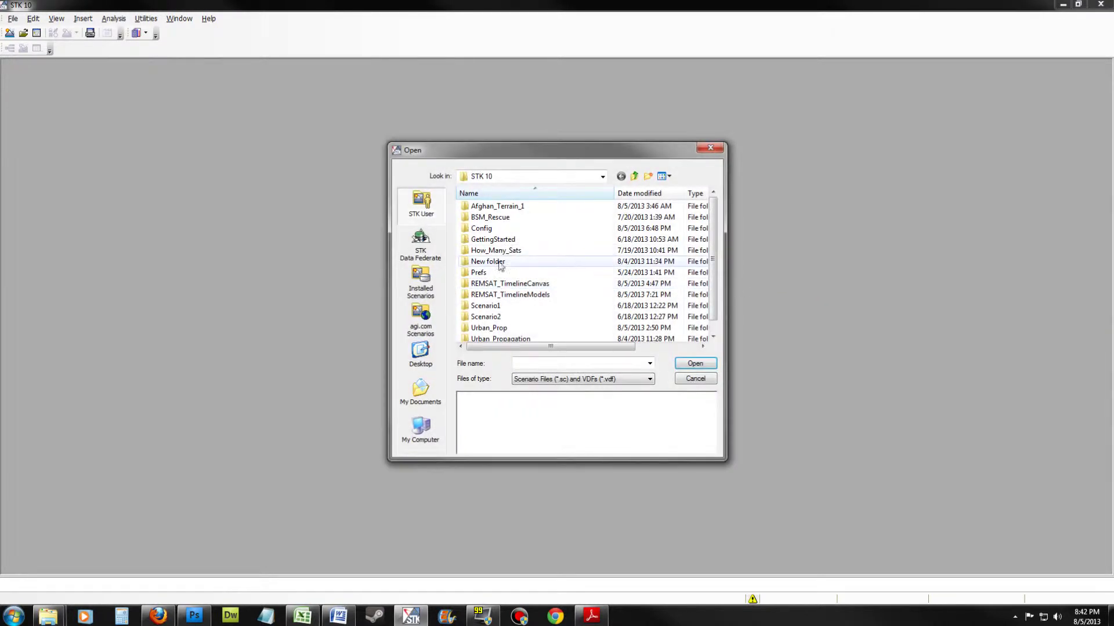
left_click(424, 243)
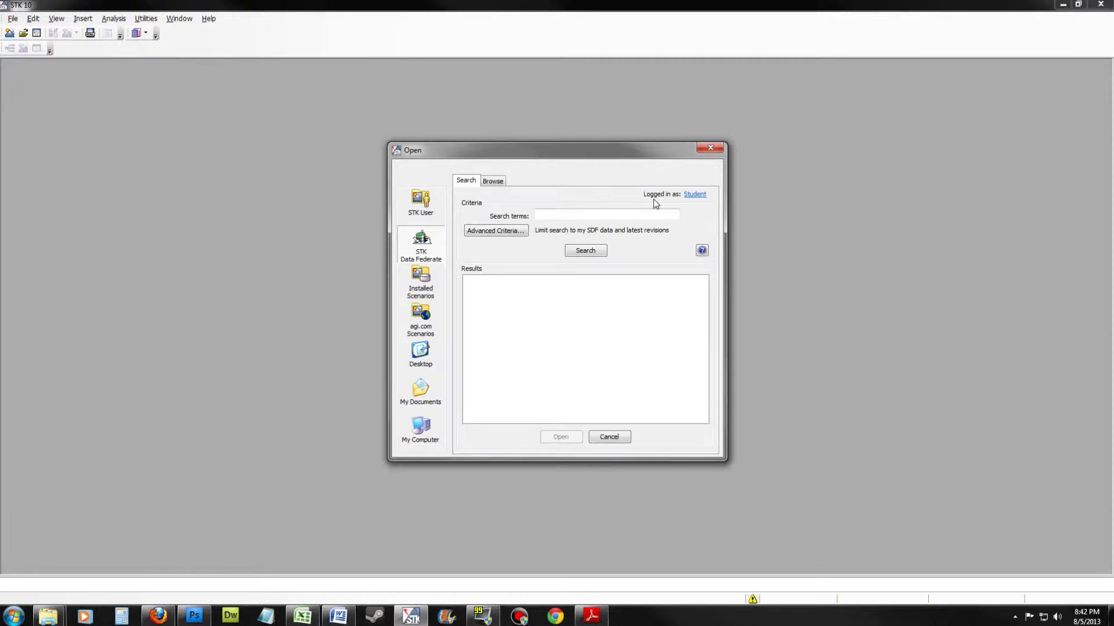
left_click(502, 184)
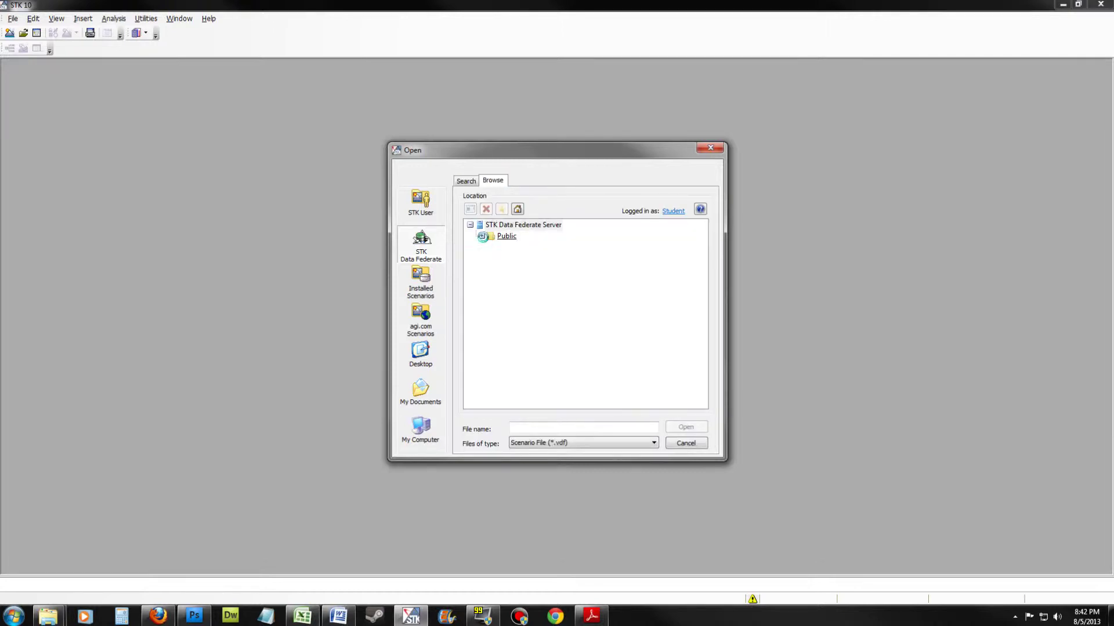
left_click(481, 237)
left_click(496, 282)
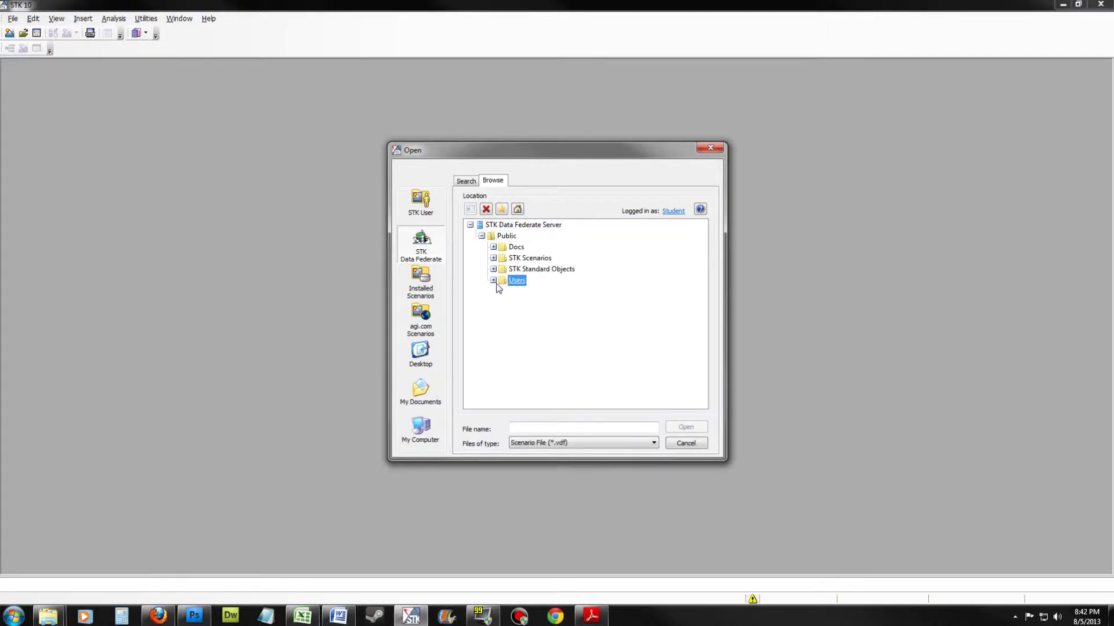
left_click(493, 280)
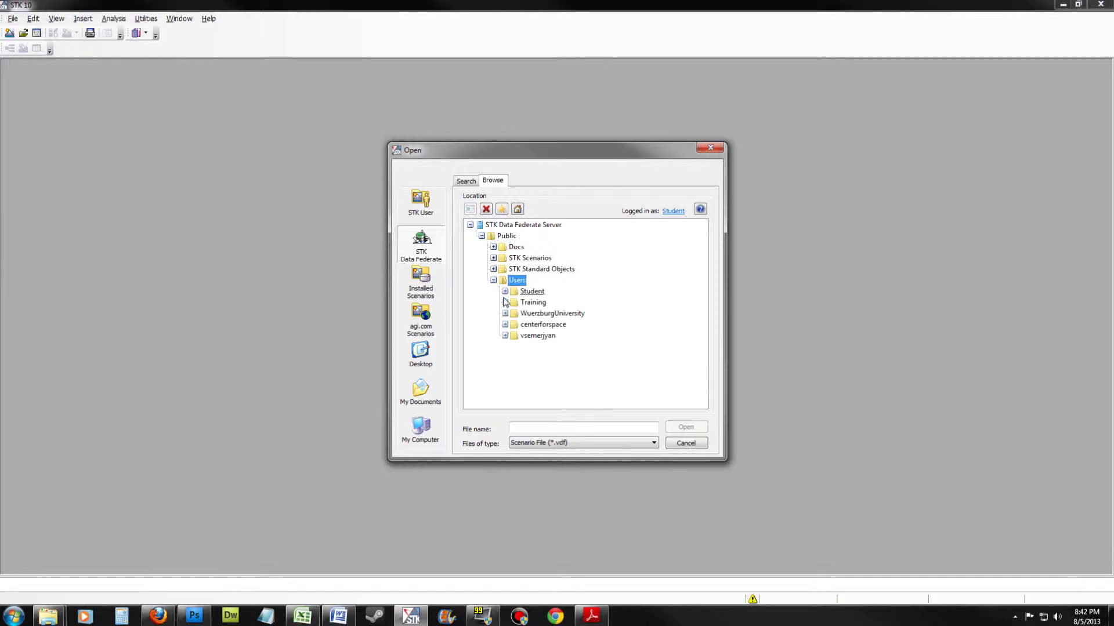
double_click(529, 302)
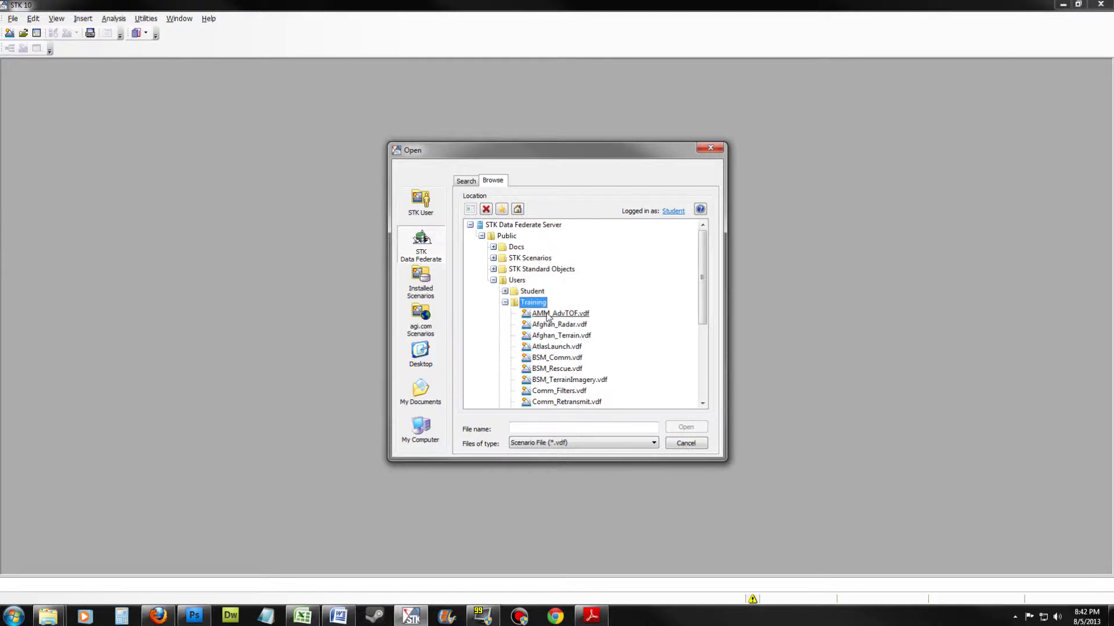
scroll(706, 357, "down", 2)
scroll(705, 357, "down", 3)
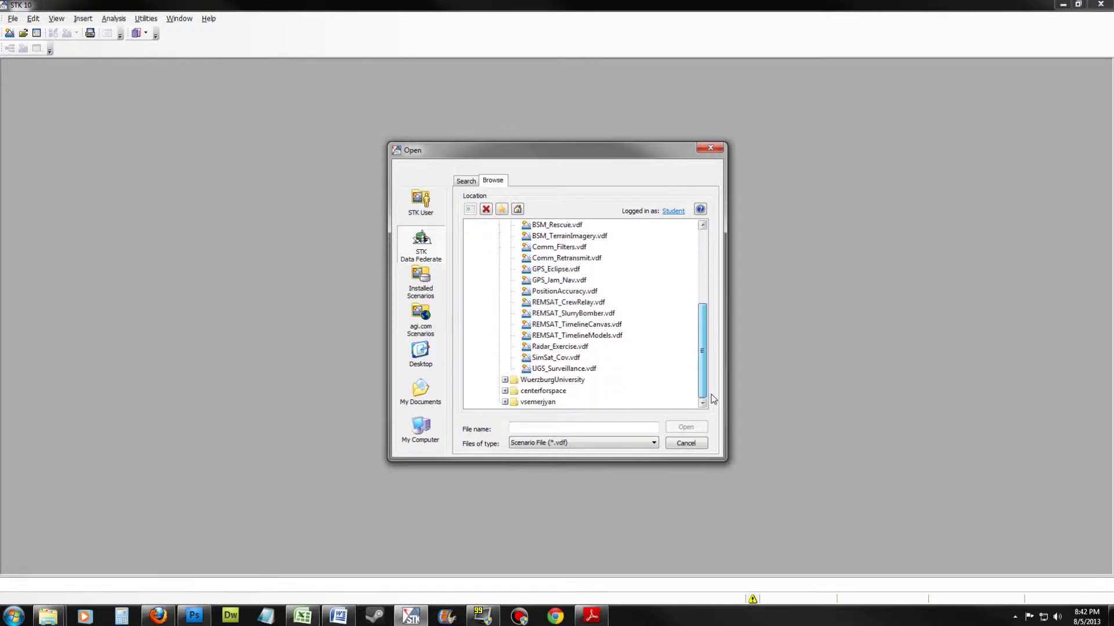
left_click(608, 335)
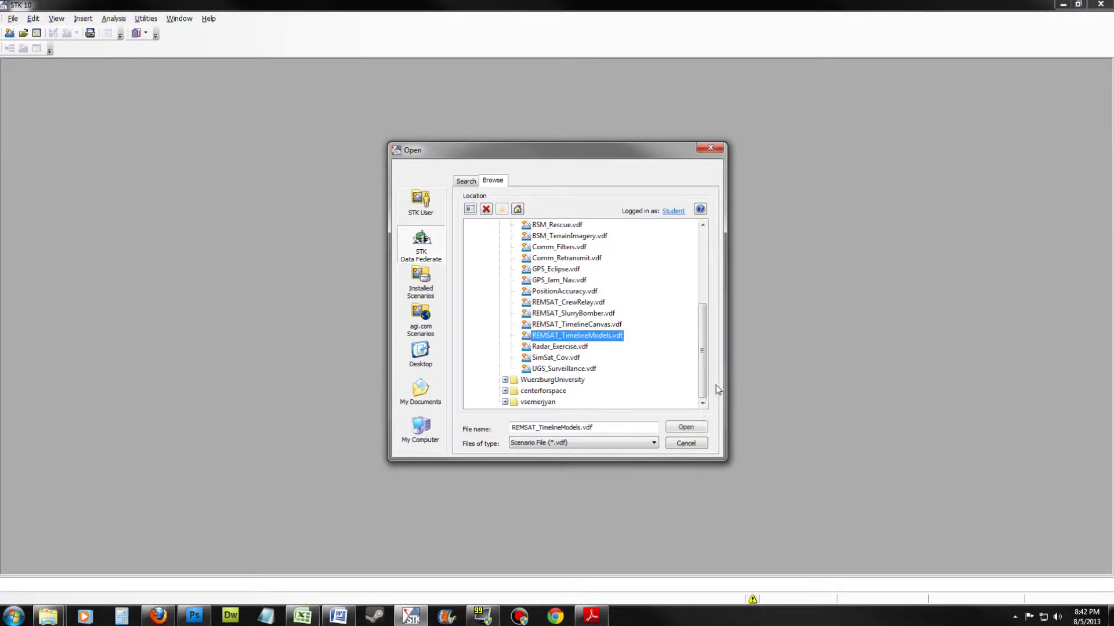
left_click(686, 428)
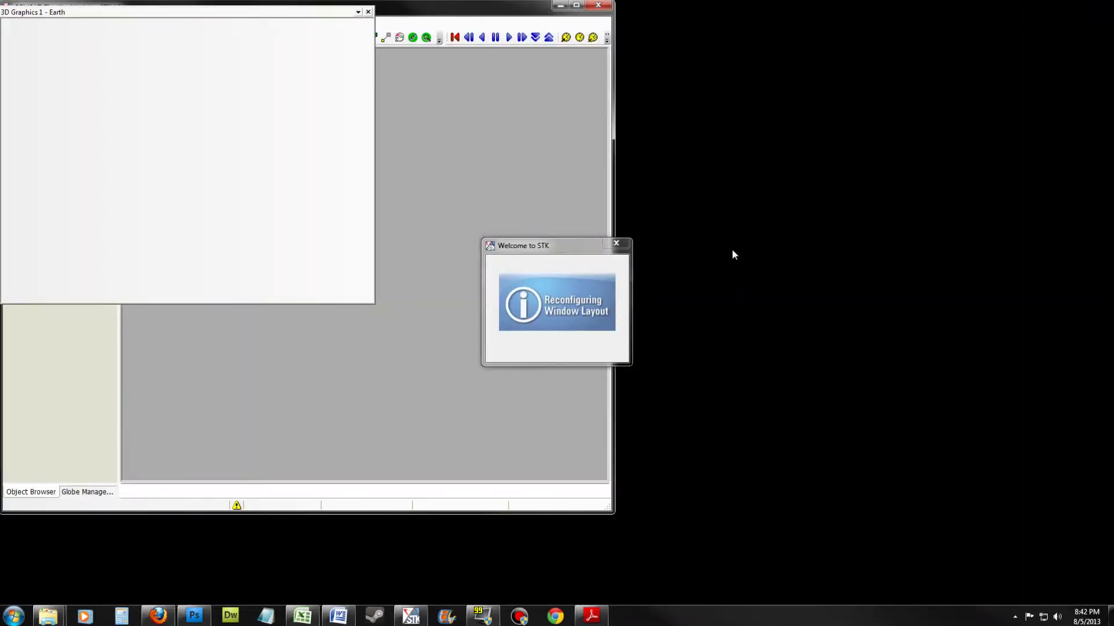
- Maximize the STK window once the scenario has finished loading
left_click(576, 6)
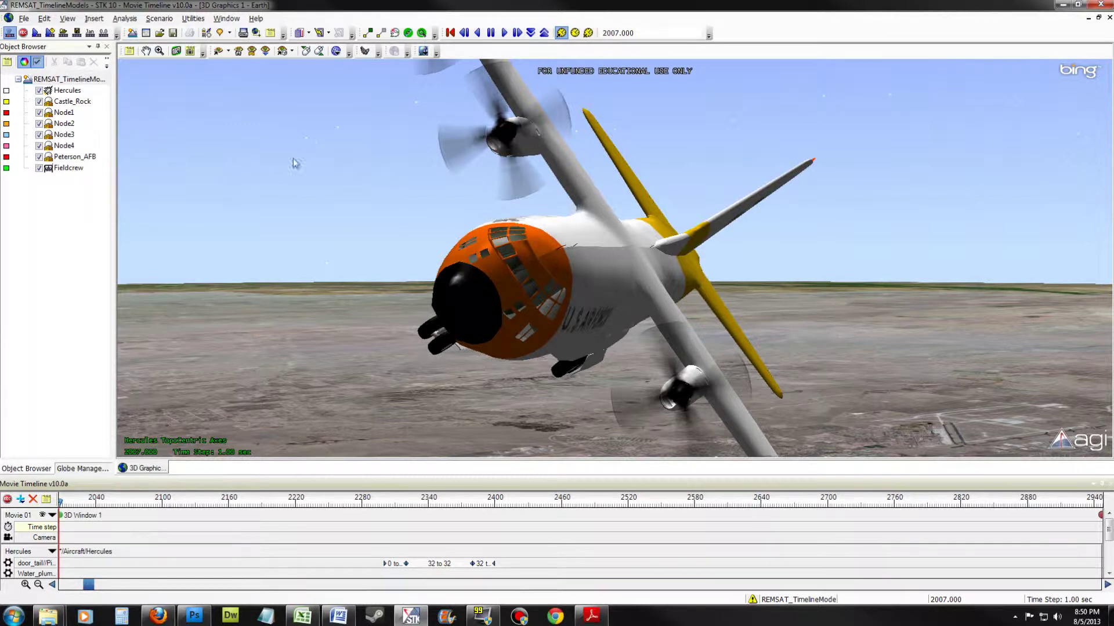
right_click(61, 91)
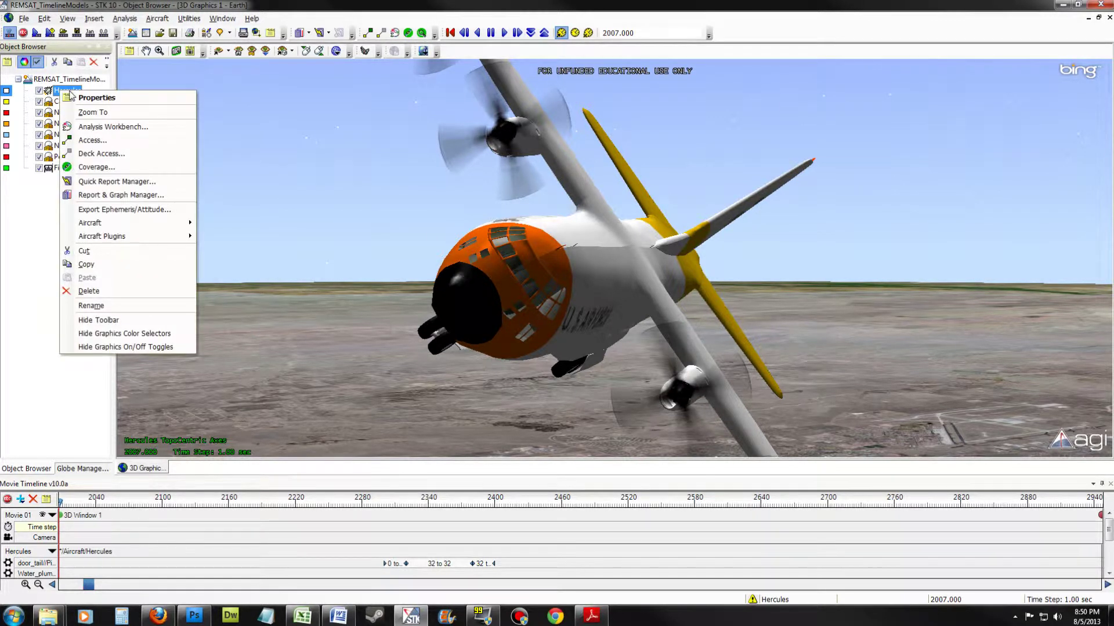
left_click(87, 99)
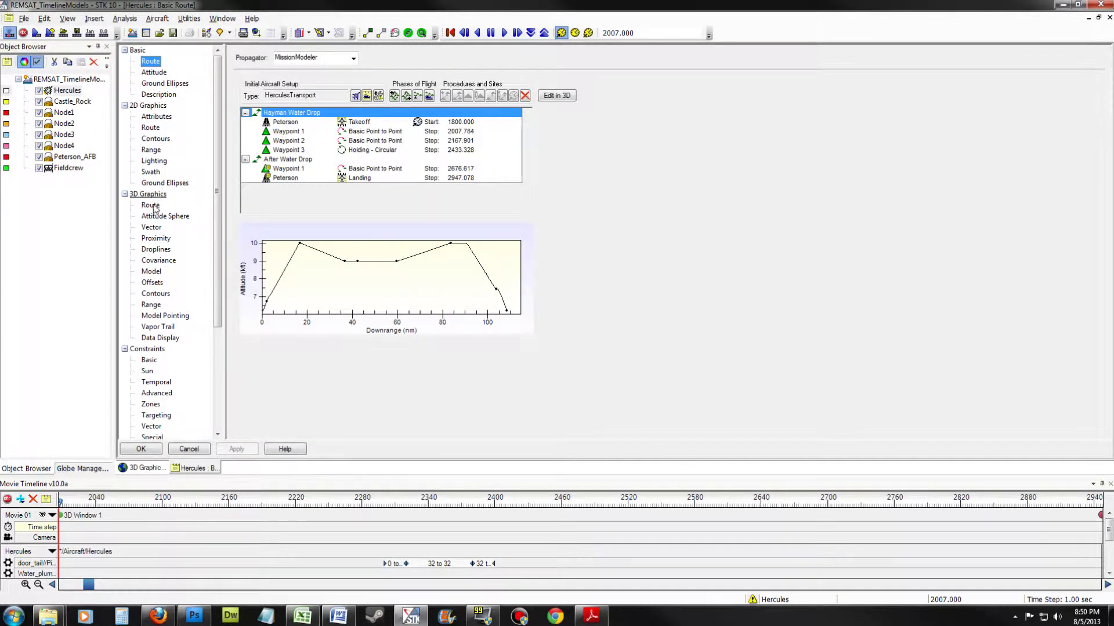
left_click(151, 272)
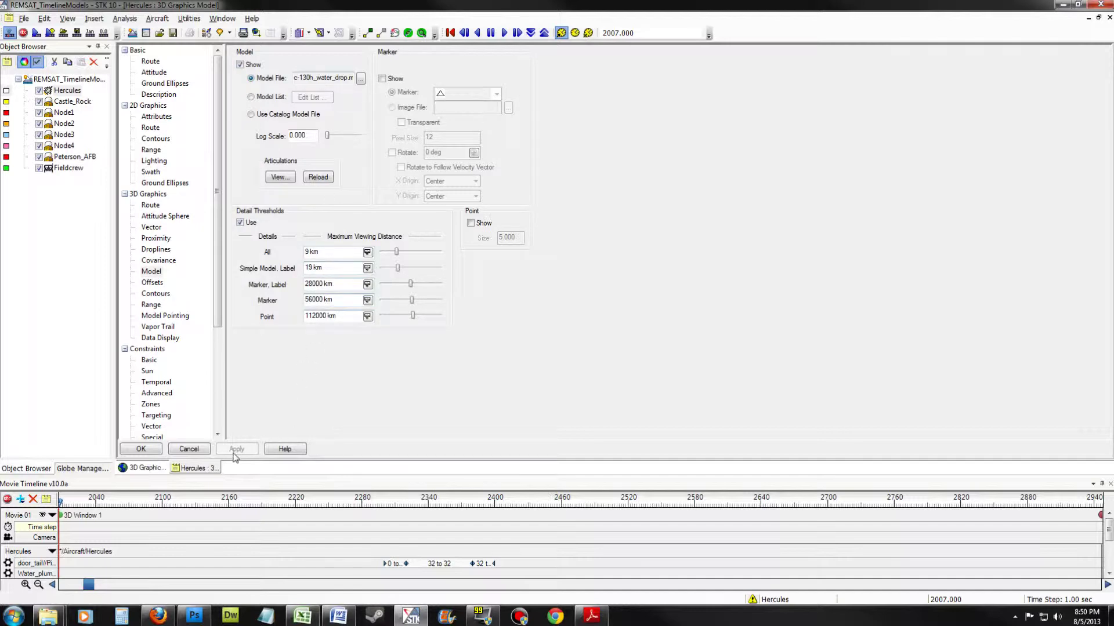
left_click(202, 450)
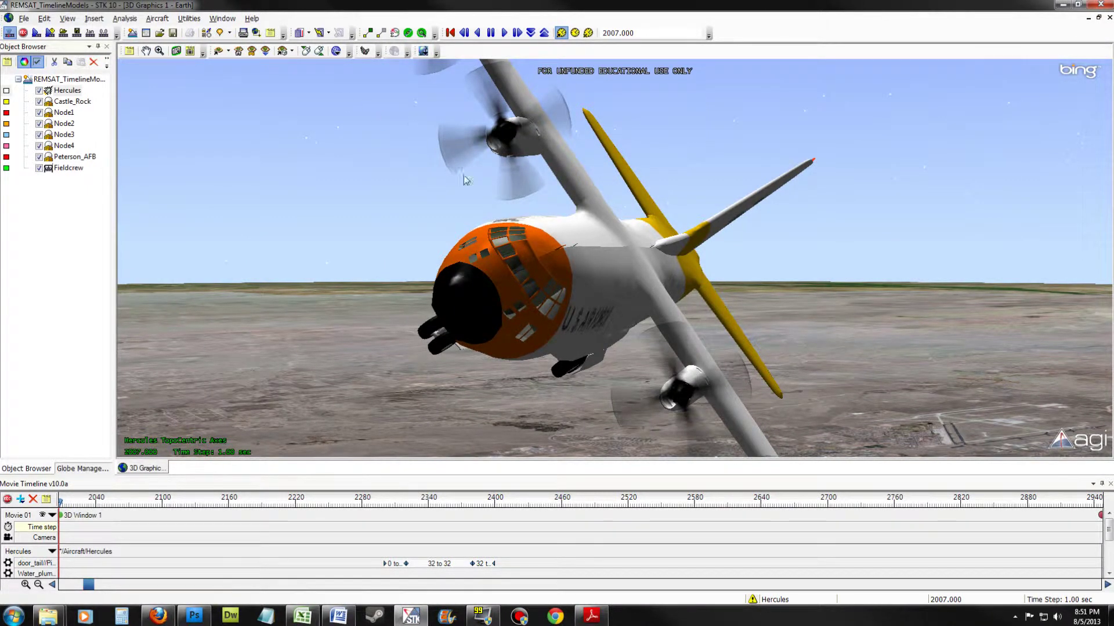
- Zoom out and save the current 3D camera as a stored view named 'User View'
scroll(608, 215, "down", 5)
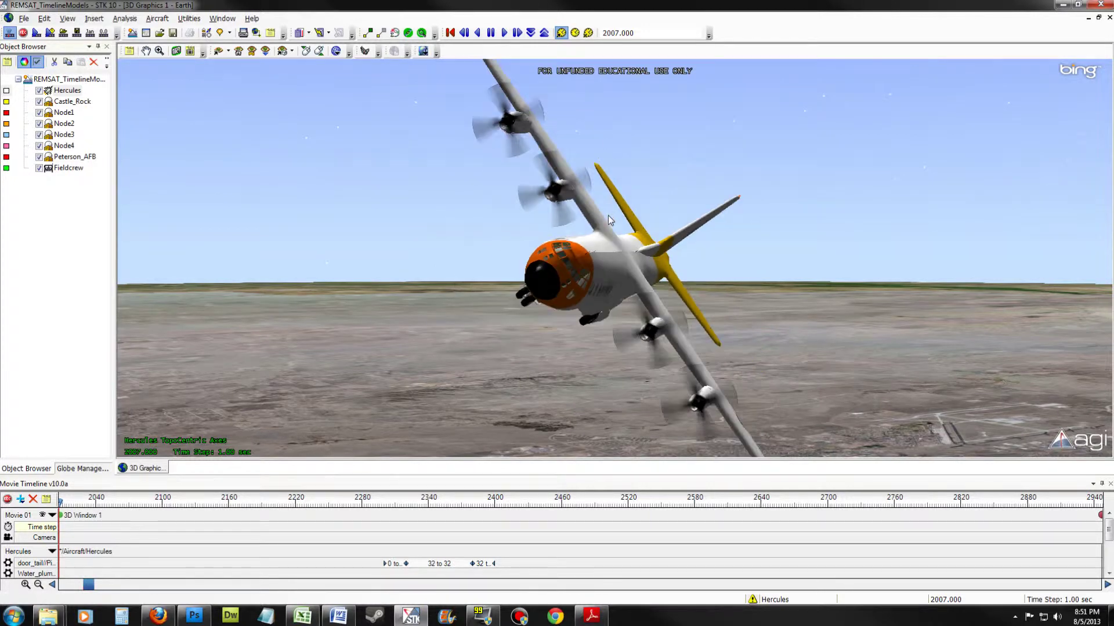
left_click(282, 52)
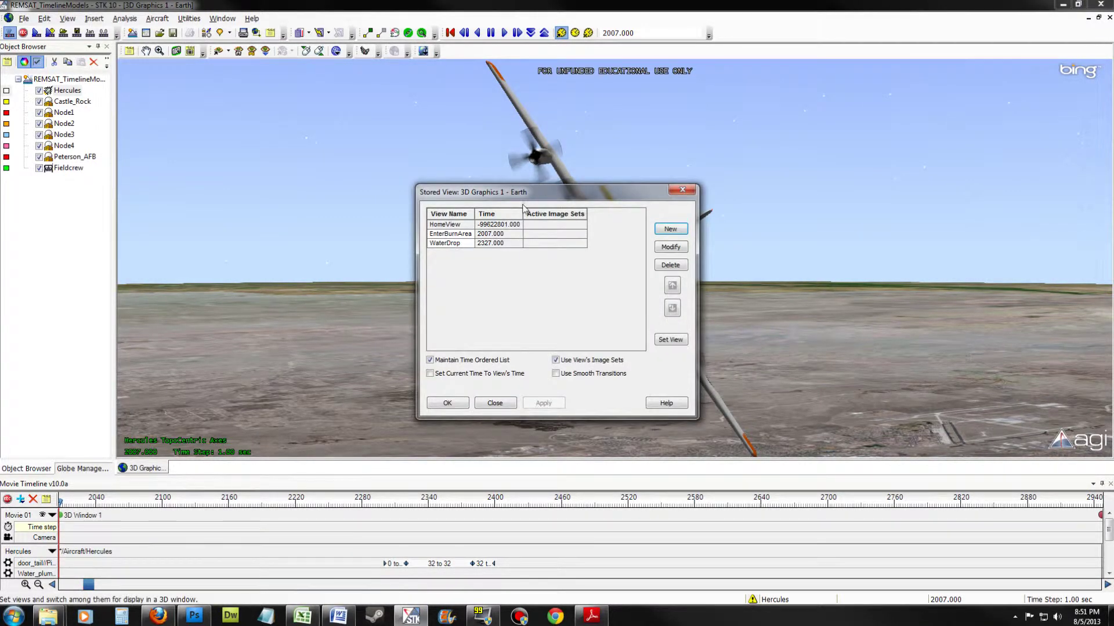
left_click(670, 230)
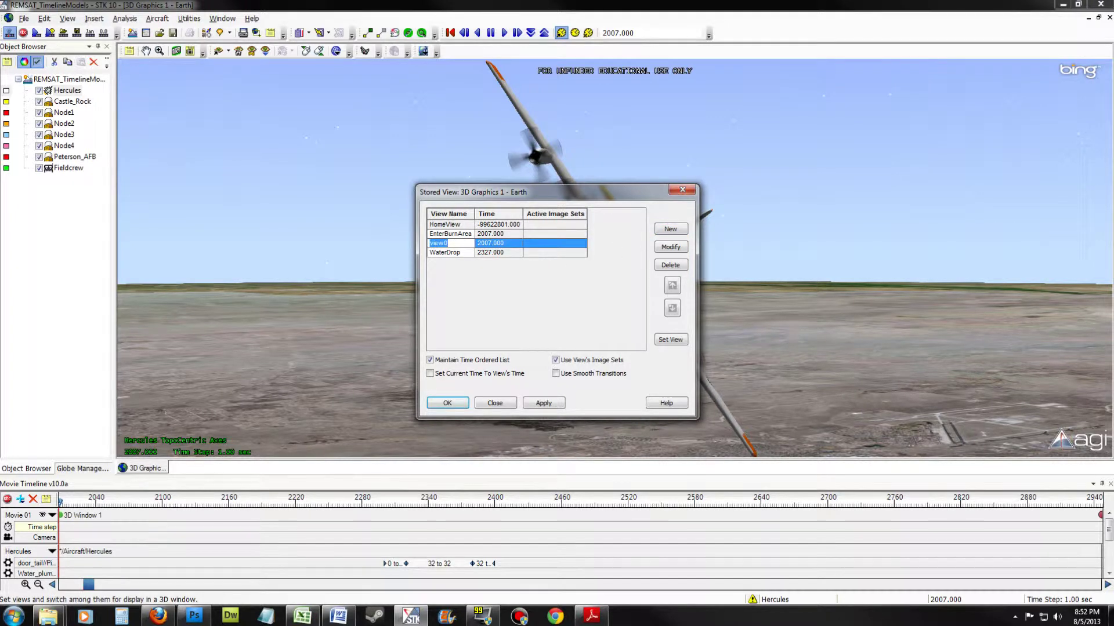
type("User V")
left_click(462, 405)
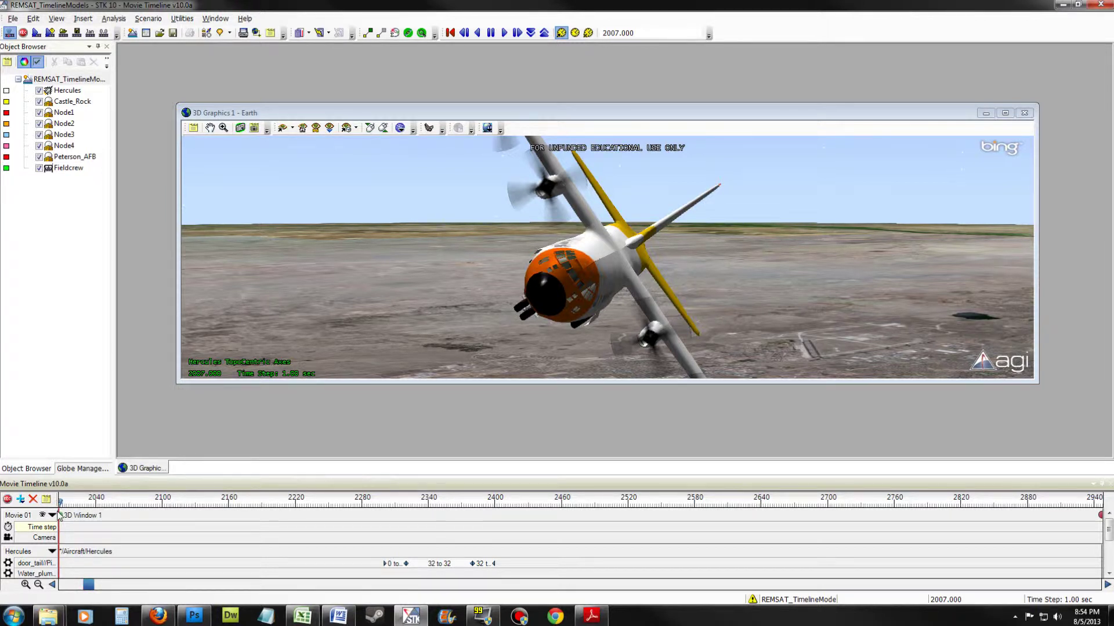
- Add camera keyframes: EnterBurnArea at start, WaterDrop at 2298, EnterBurnArea again at 2400
double_click(61, 541)
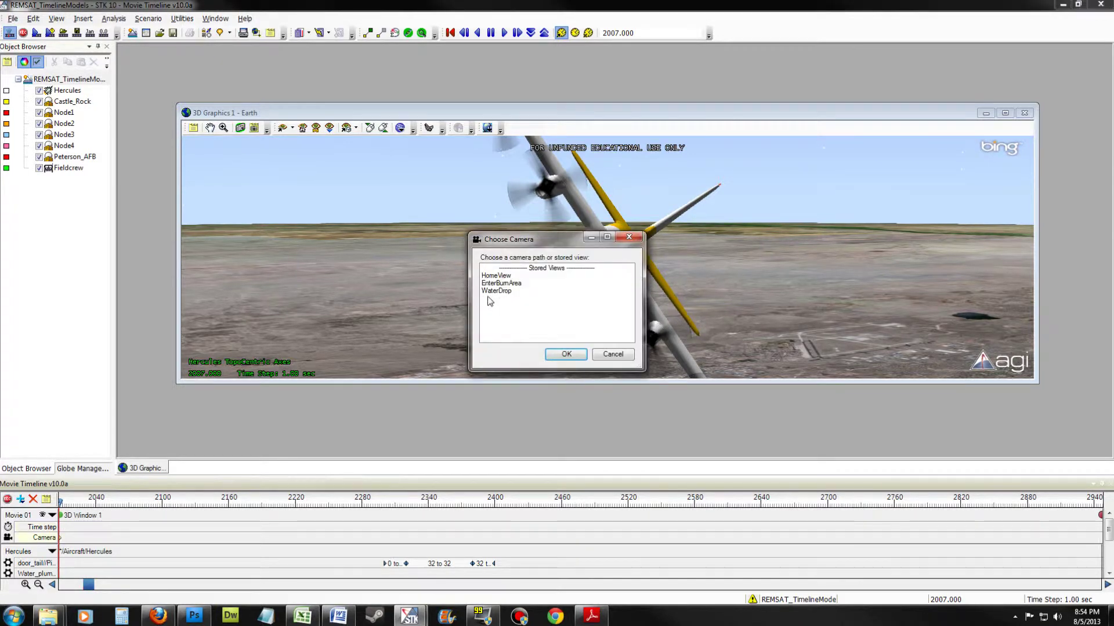
left_click(498, 284)
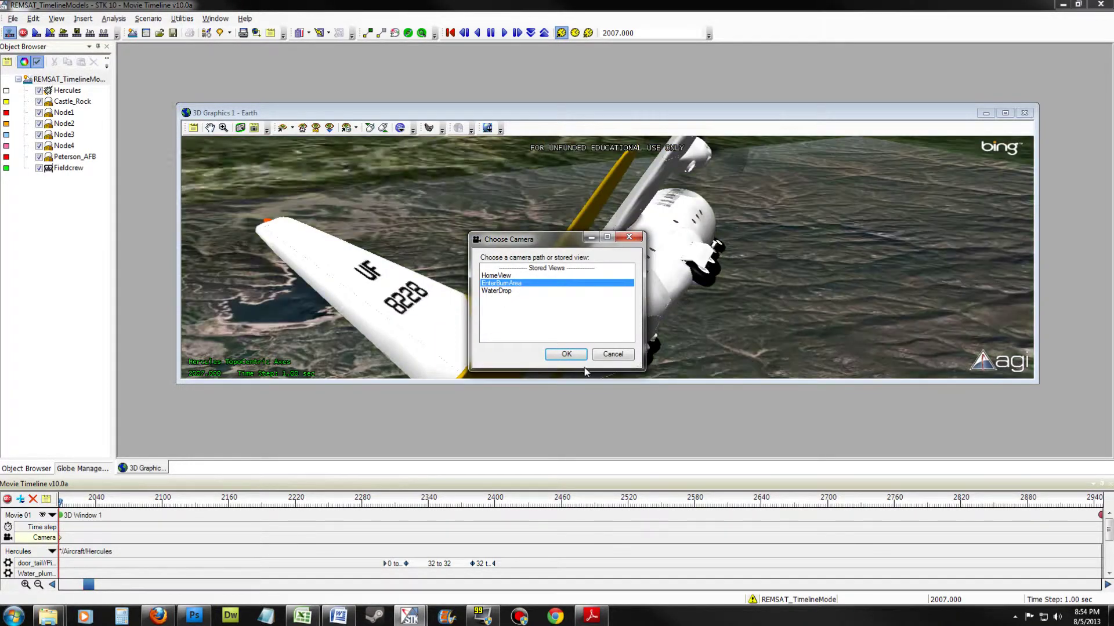
left_click(567, 355)
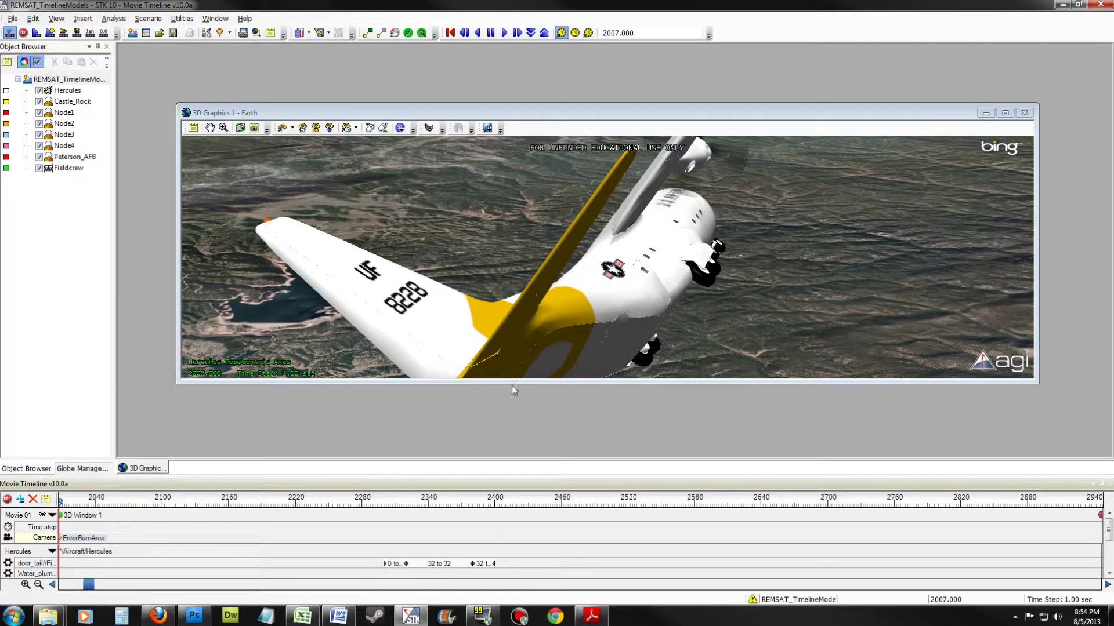
left_click_drag(76, 501, 381, 517)
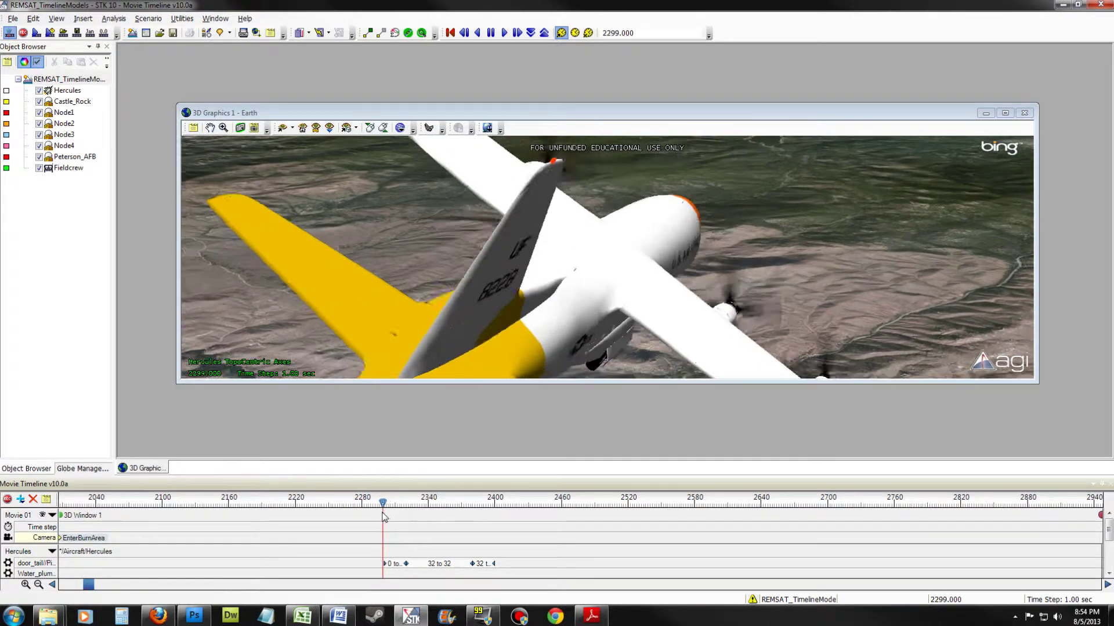
double_click(381, 538)
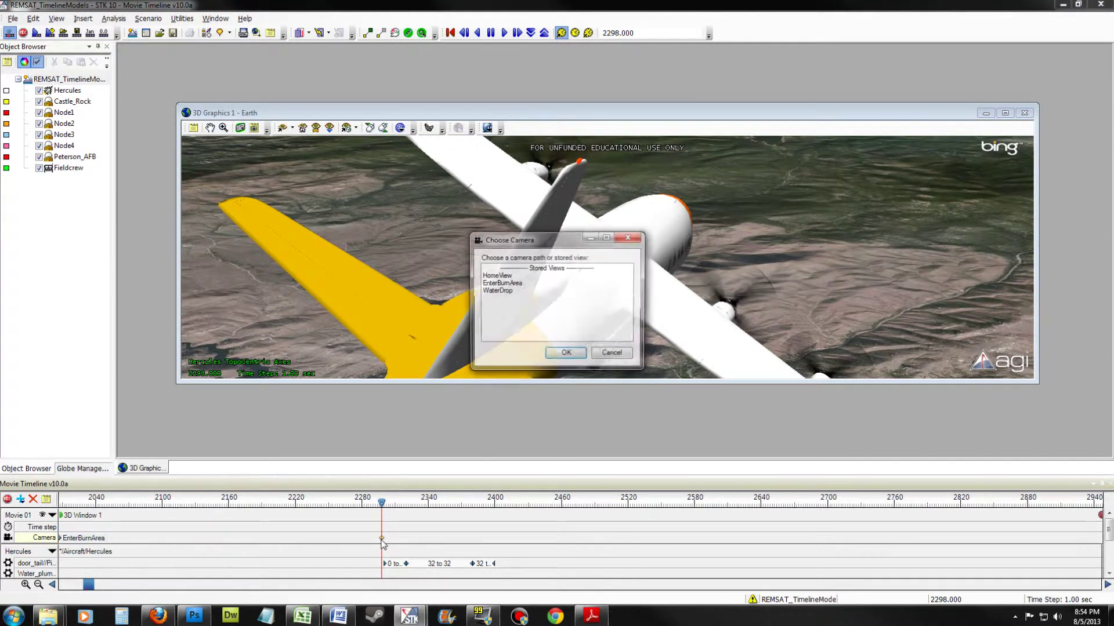
left_click(490, 292)
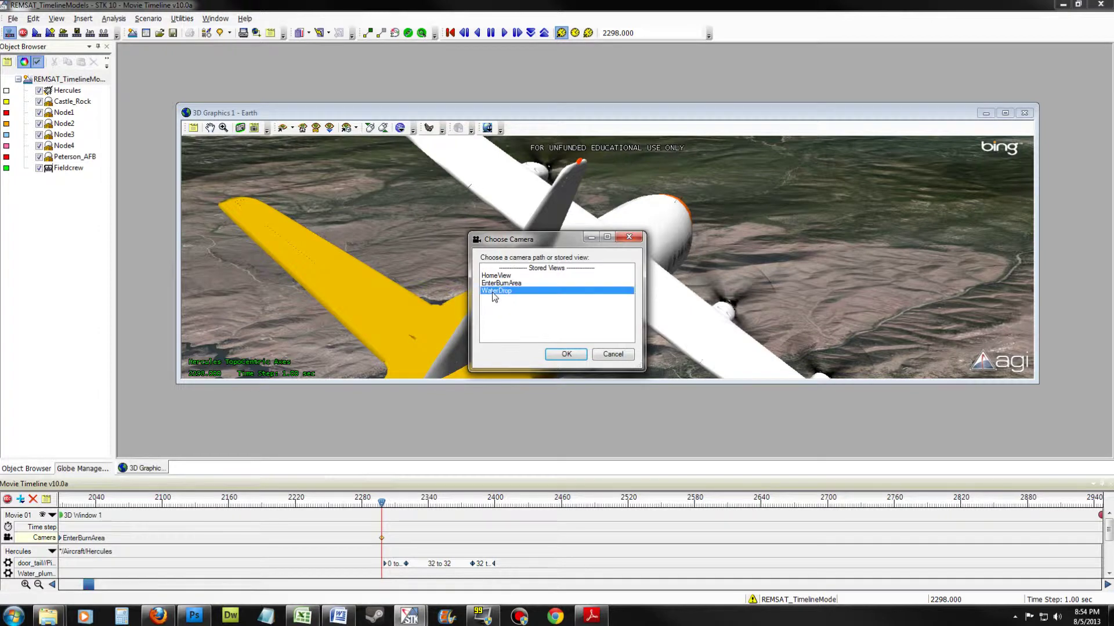
left_click(566, 355)
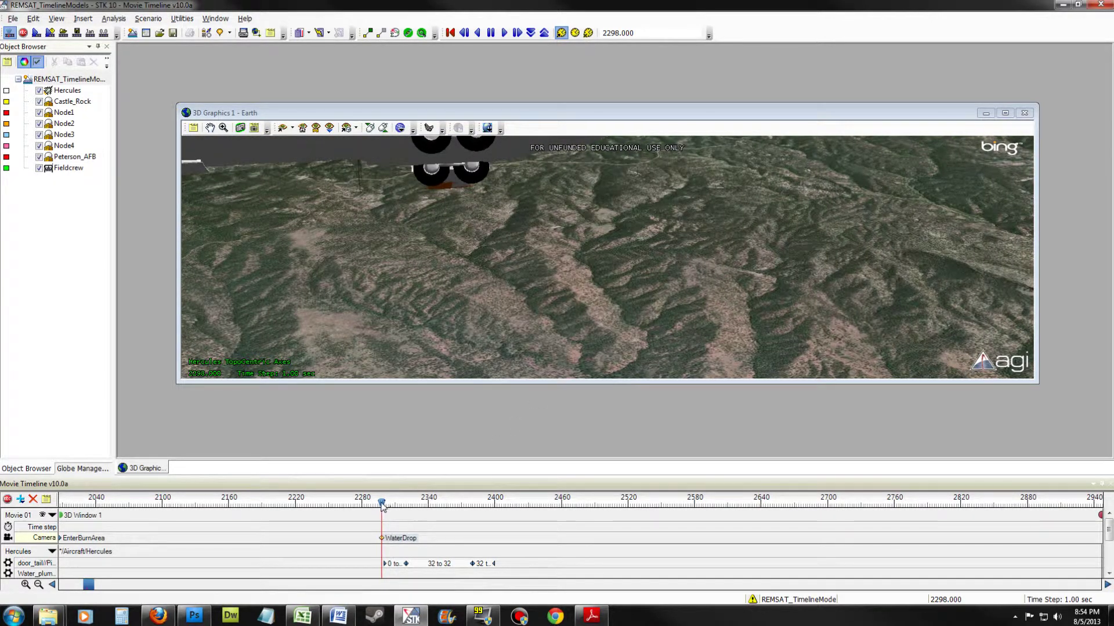
left_click_drag(384, 502, 496, 511)
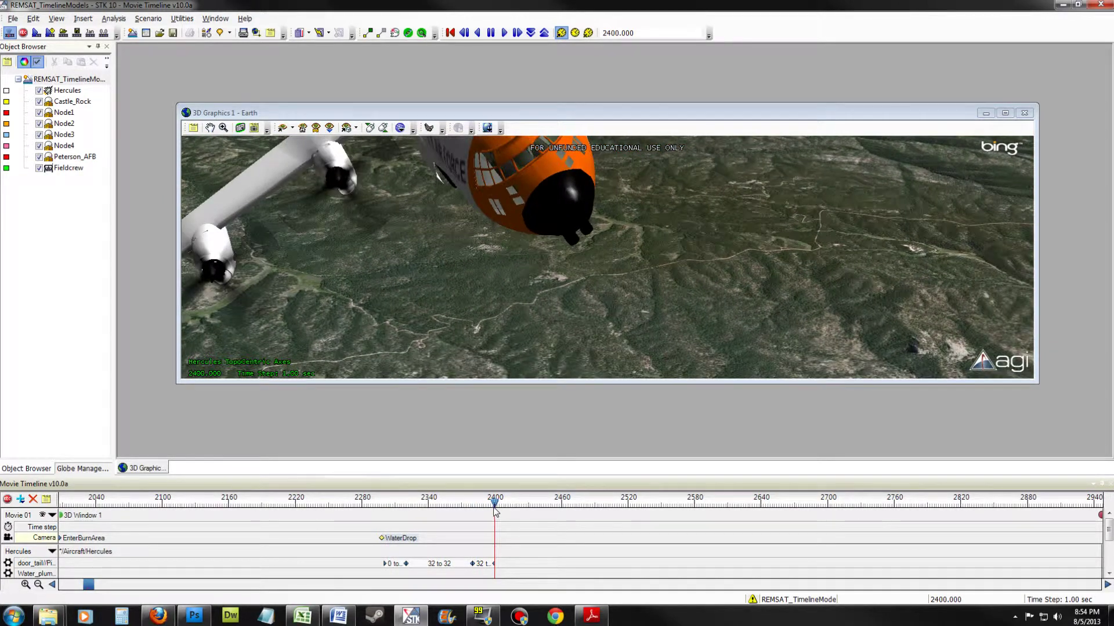
double_click(496, 540)
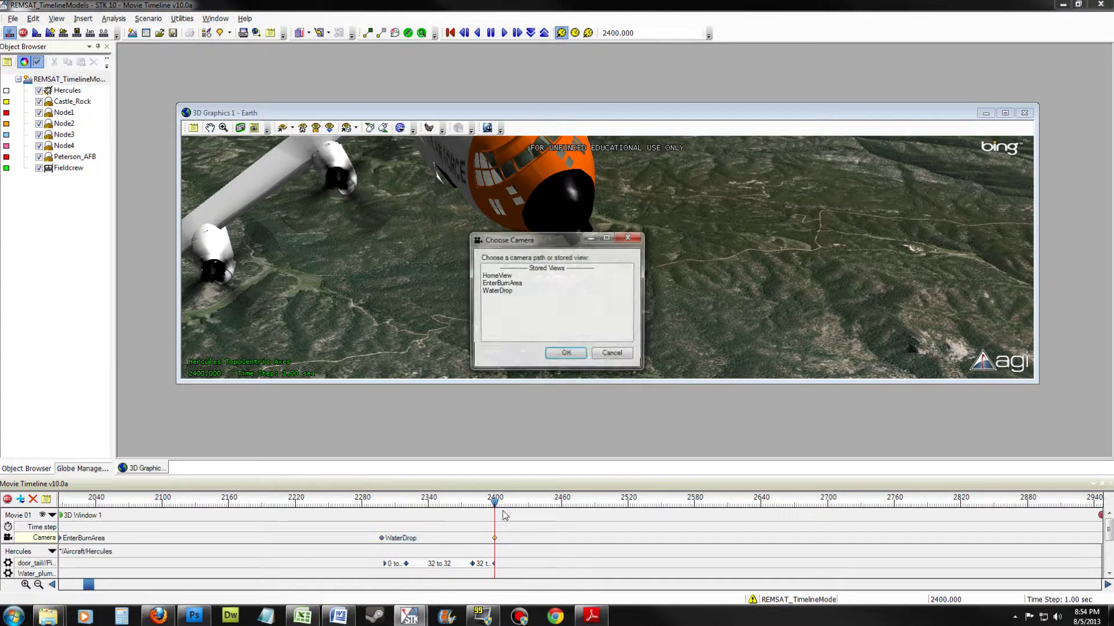
left_click(504, 284)
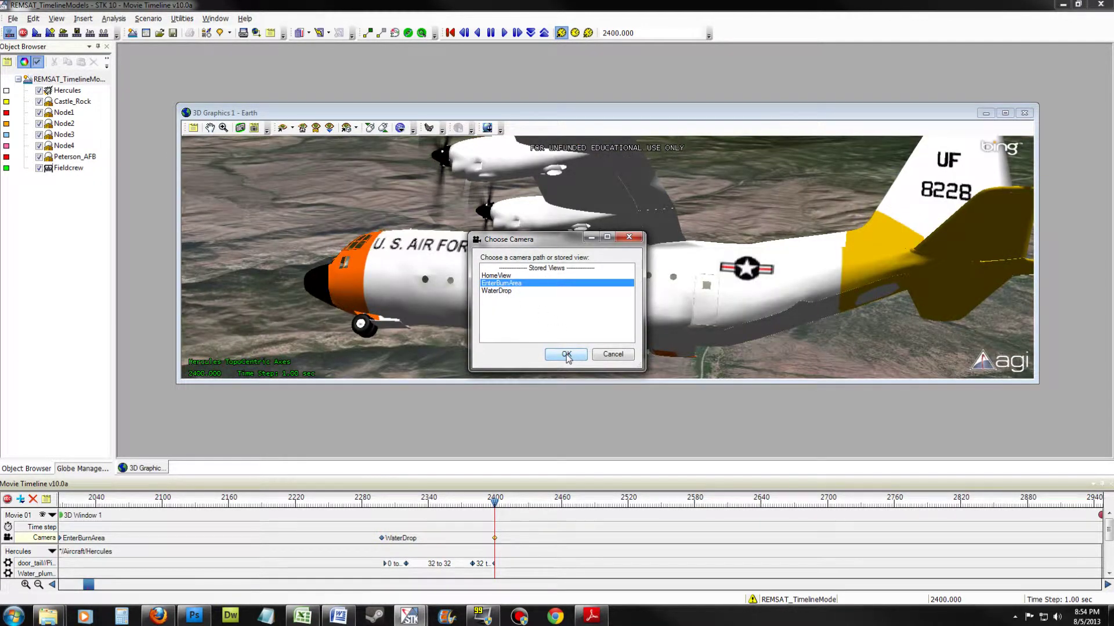
left_click(567, 355)
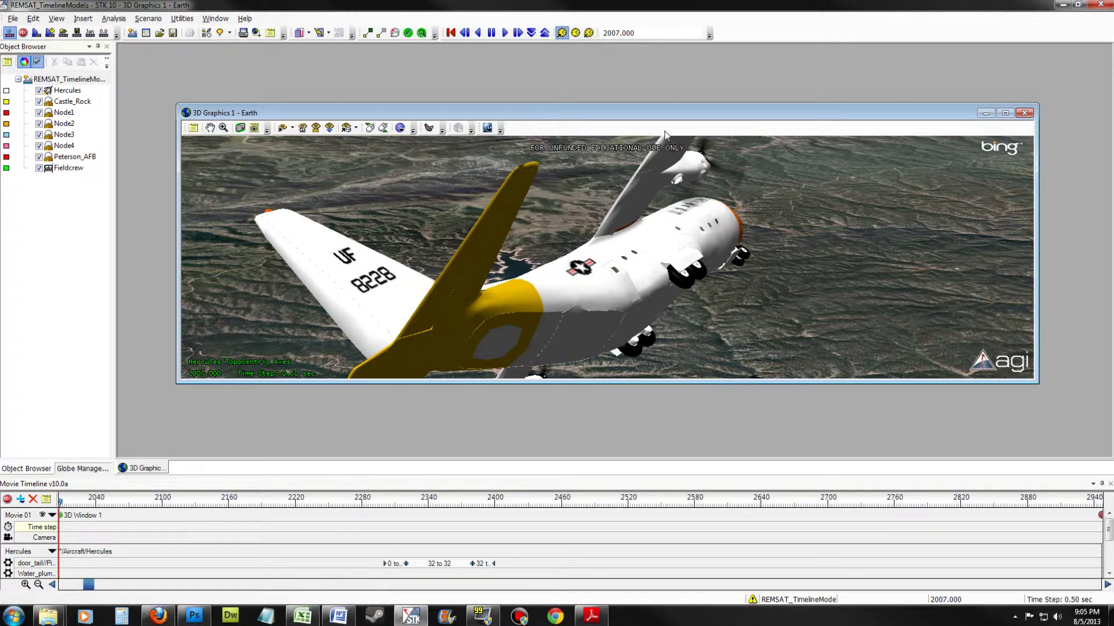
- Show the 3D Camera Control toolbar and open its Camera Control dialog
left_click(710, 34)
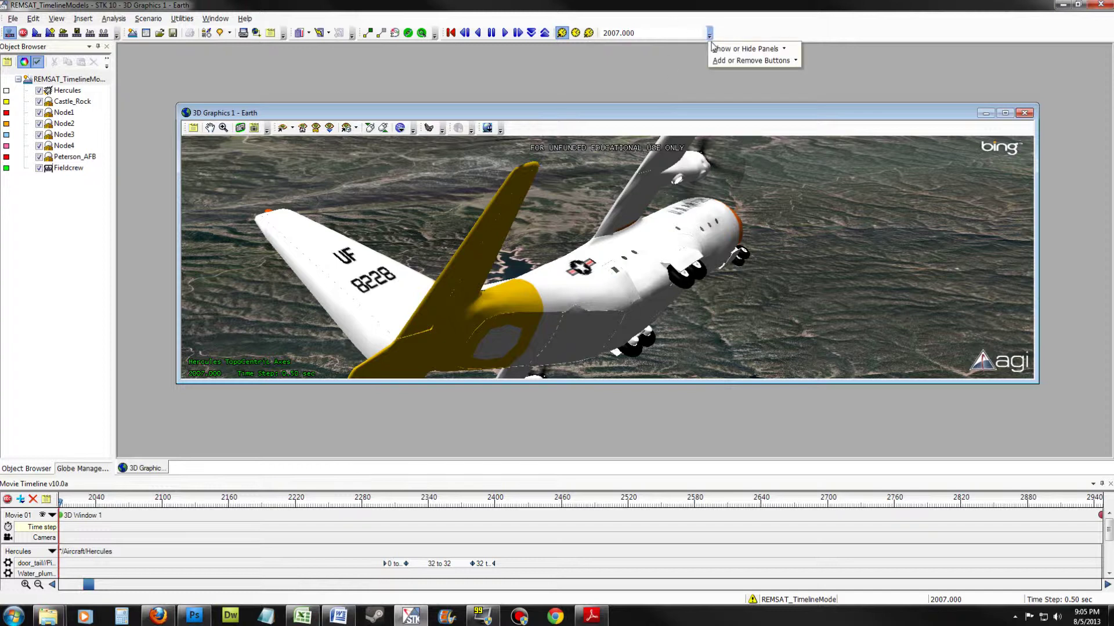
mouse_move(730, 50)
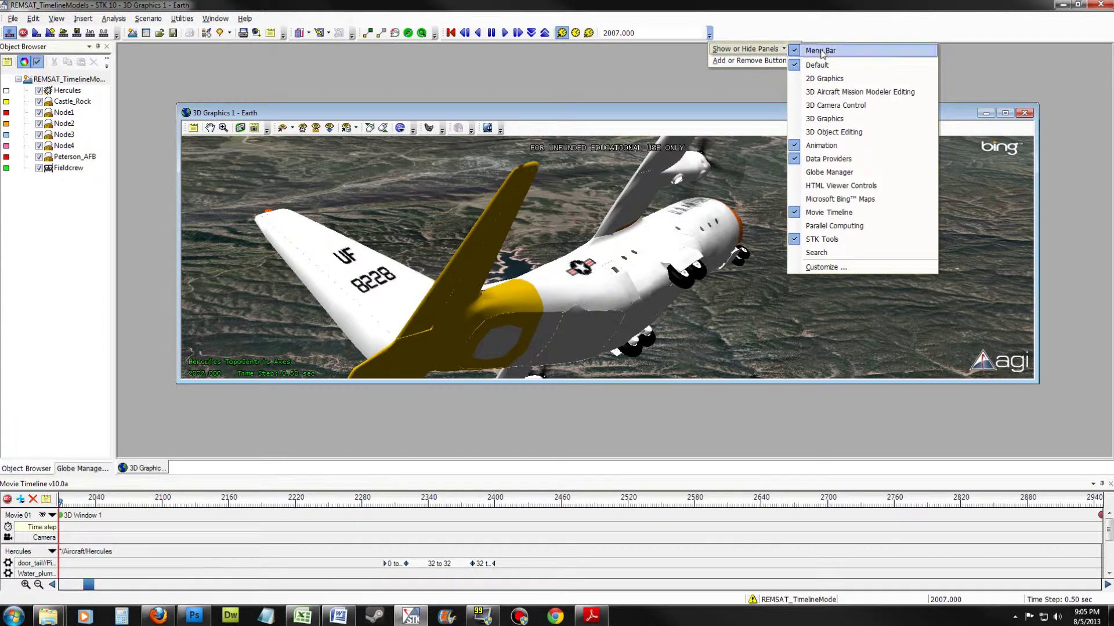
left_click(837, 106)
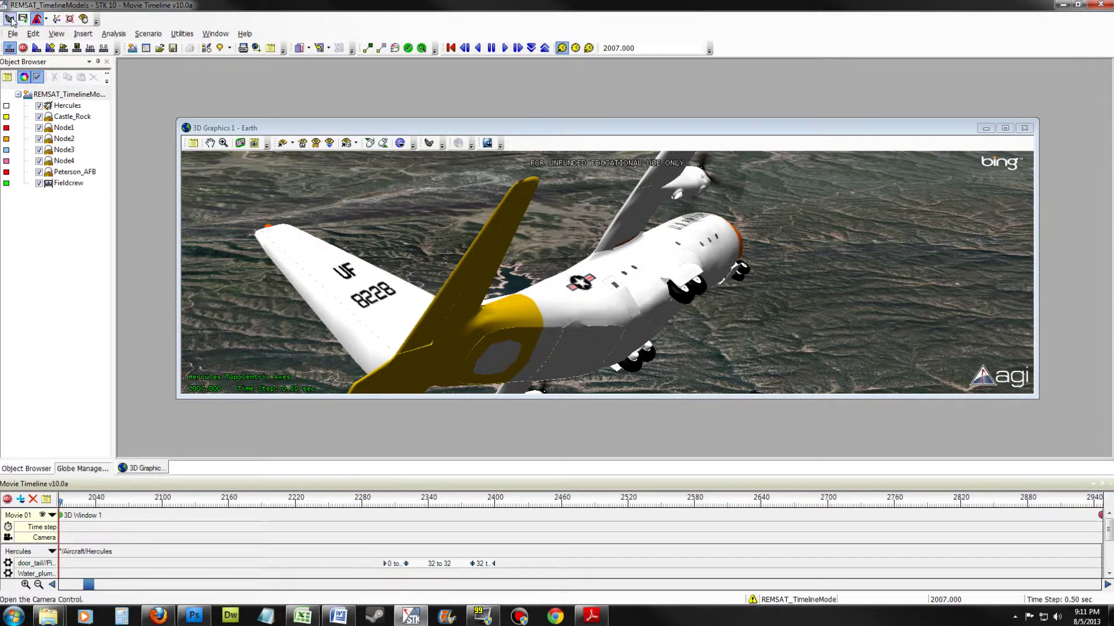
left_click(10, 47)
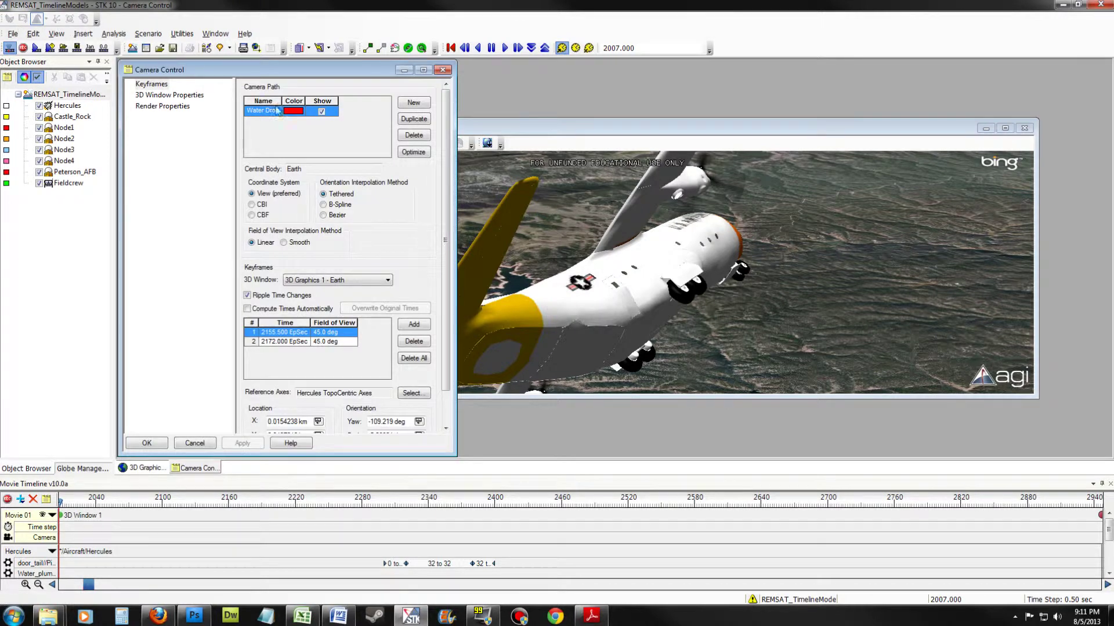
- Hide the Water Drop camera path and apply the change
left_click(322, 111)
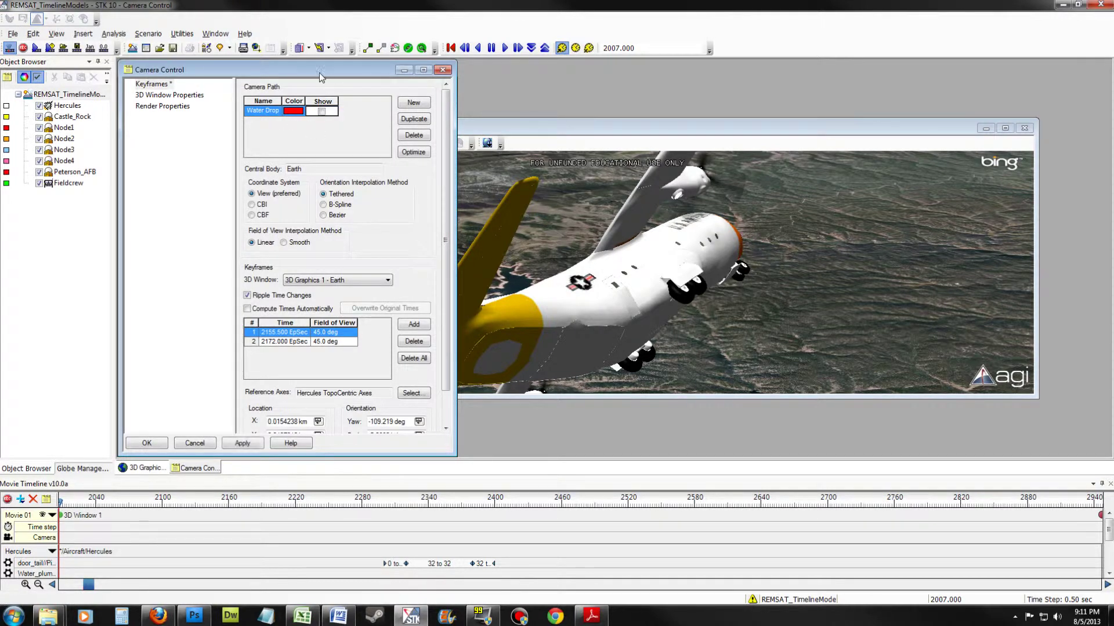
left_click_drag(319, 71, 588, 77)
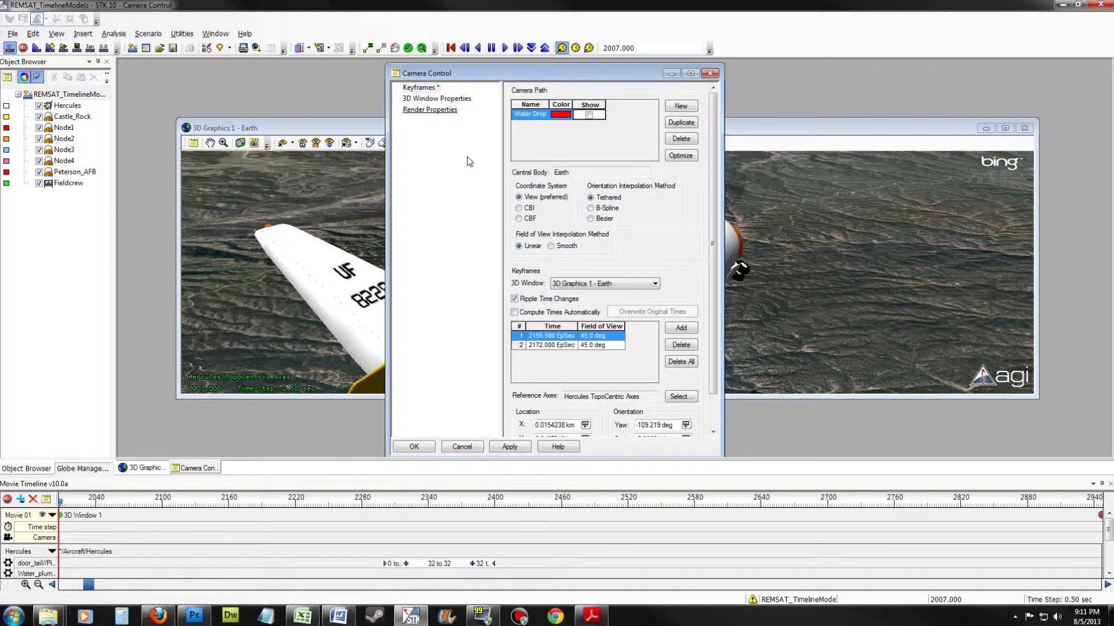
left_click(513, 448)
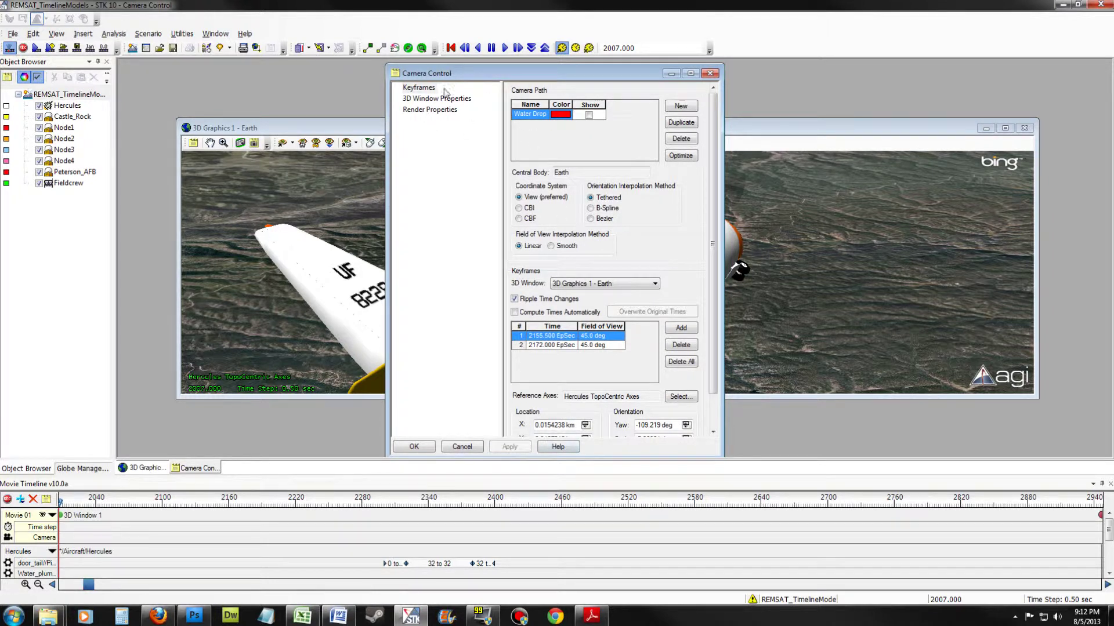
- Turn off keyframes, control points and the camera object in Render Properties, then close
left_click(440, 114)
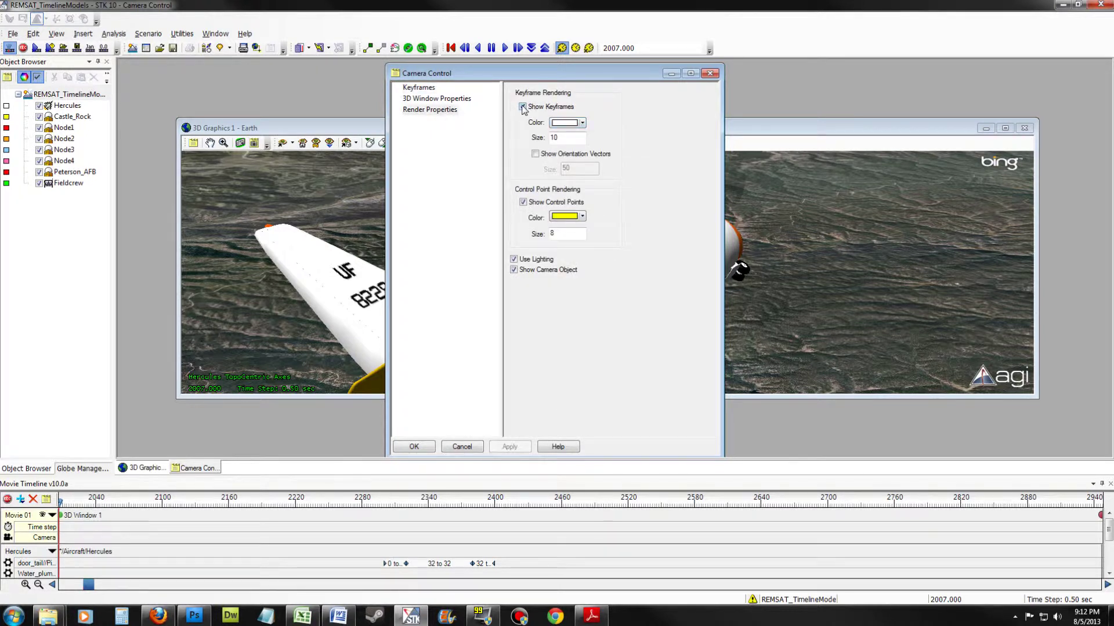
left_click(522, 107)
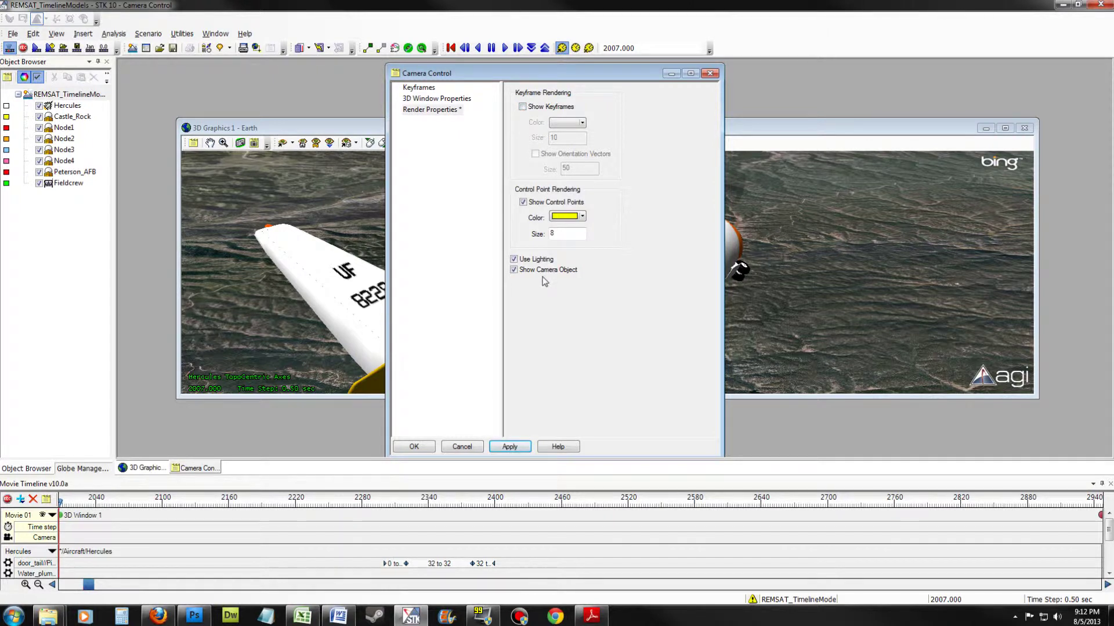
left_click(524, 202)
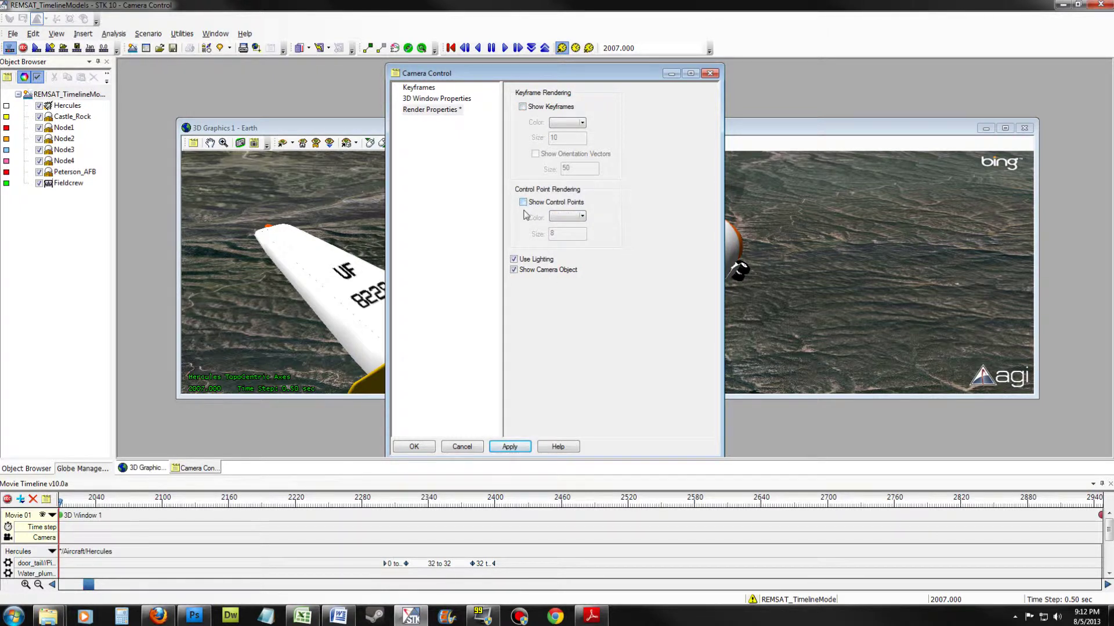
left_click(515, 270)
left_click(513, 447)
left_click(430, 444)
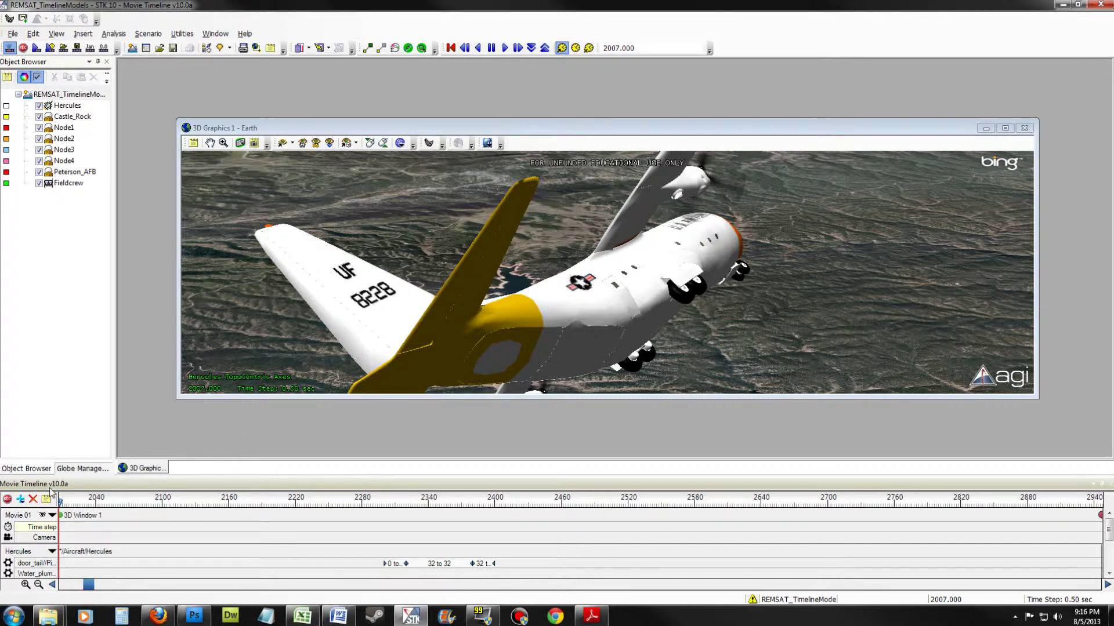
- In the Movie Wizard, set the output file to Water Drop.wmv on the Desktop
left_click(7, 499)
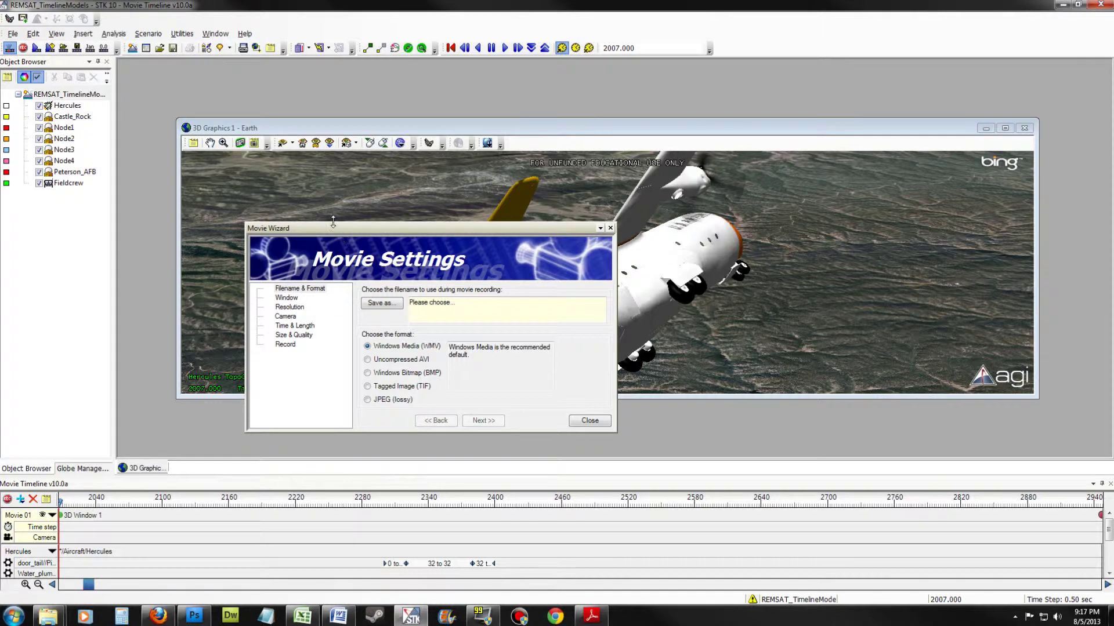
left_click_drag(330, 226, 517, 242)
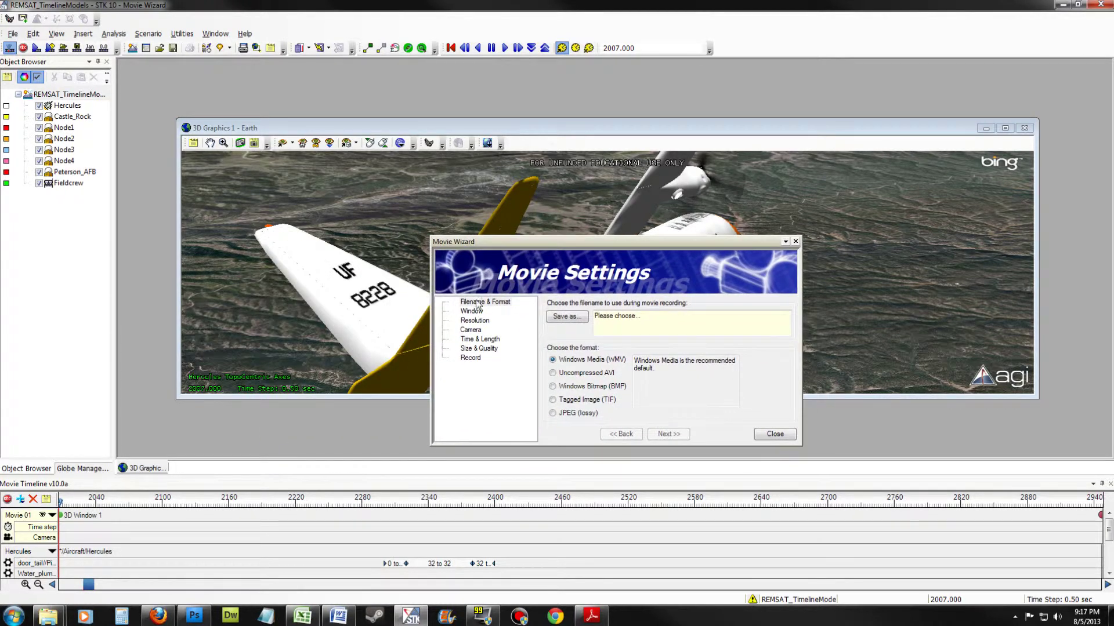
left_click(562, 318)
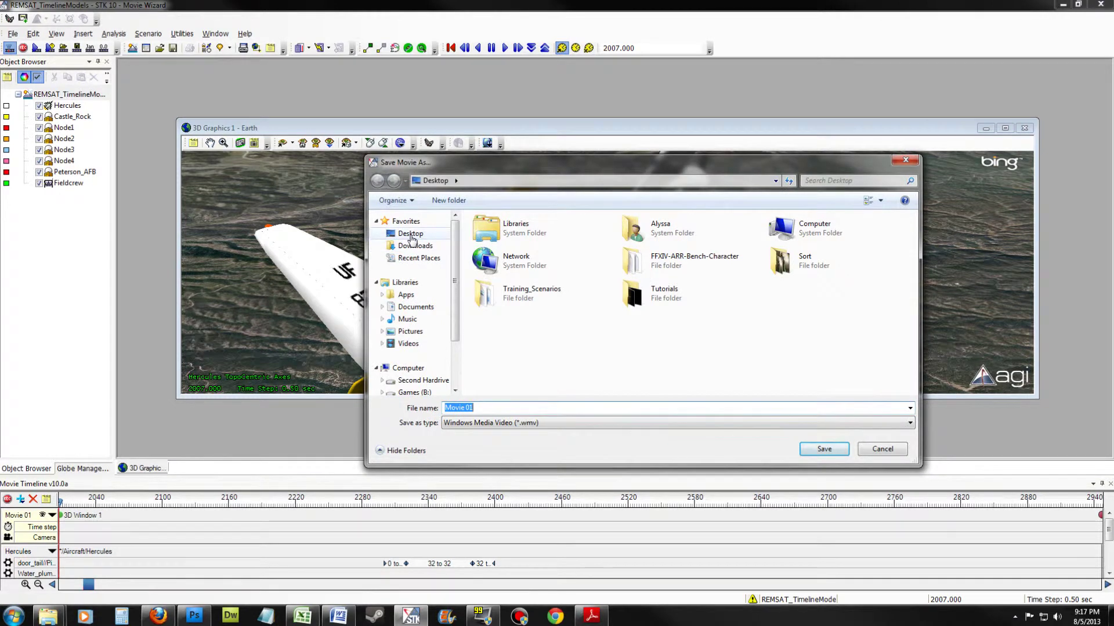
left_click(412, 234)
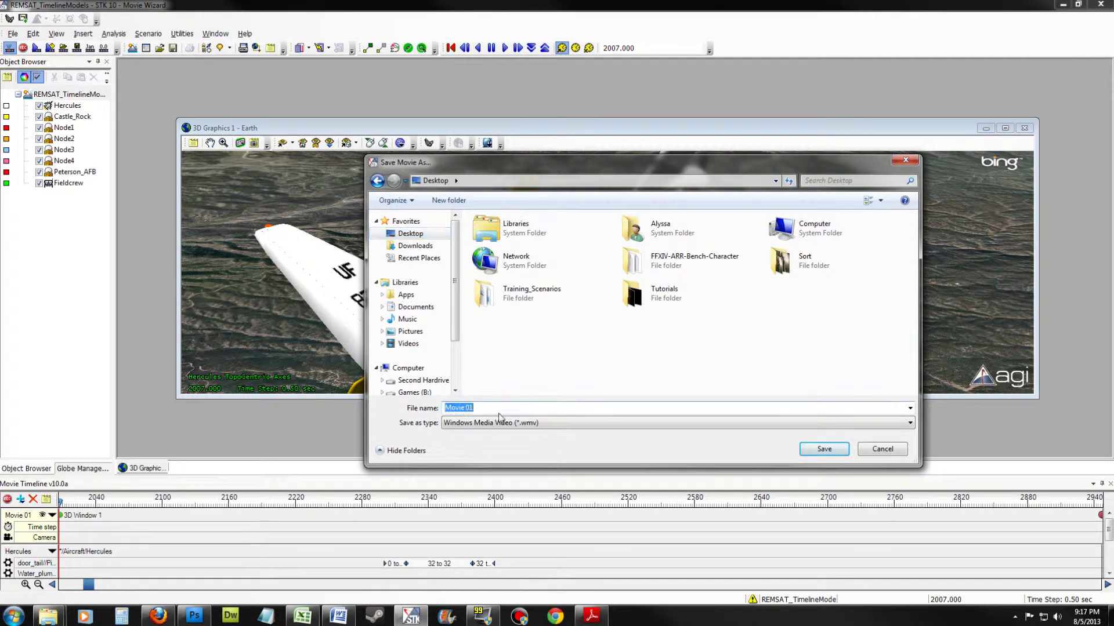
type("Water Dr")
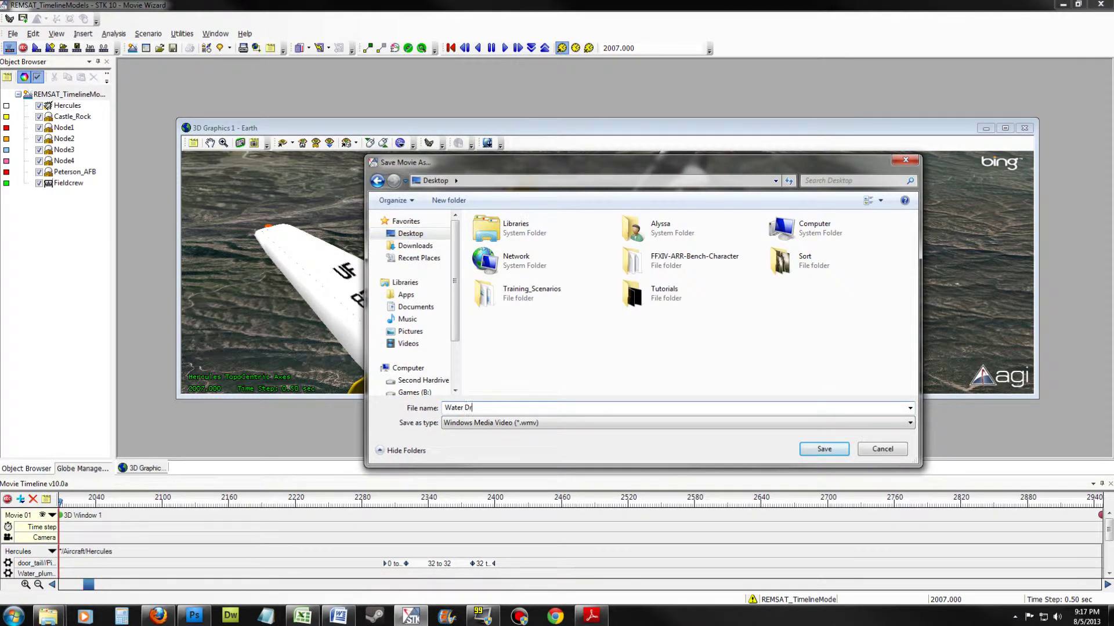
type("op")
left_click(824, 449)
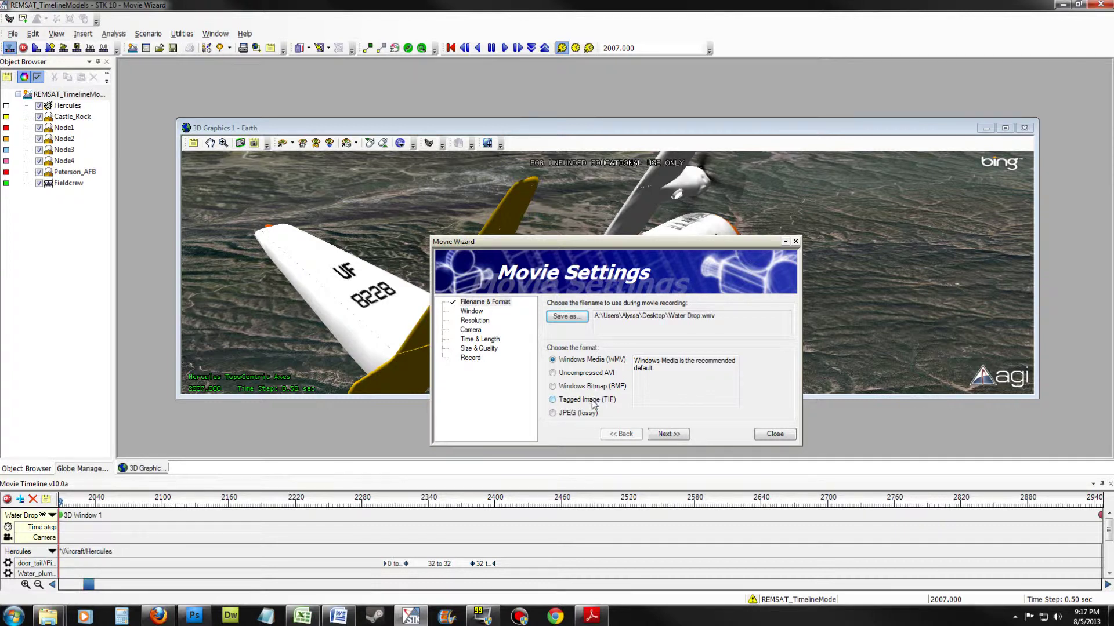
left_click(661, 435)
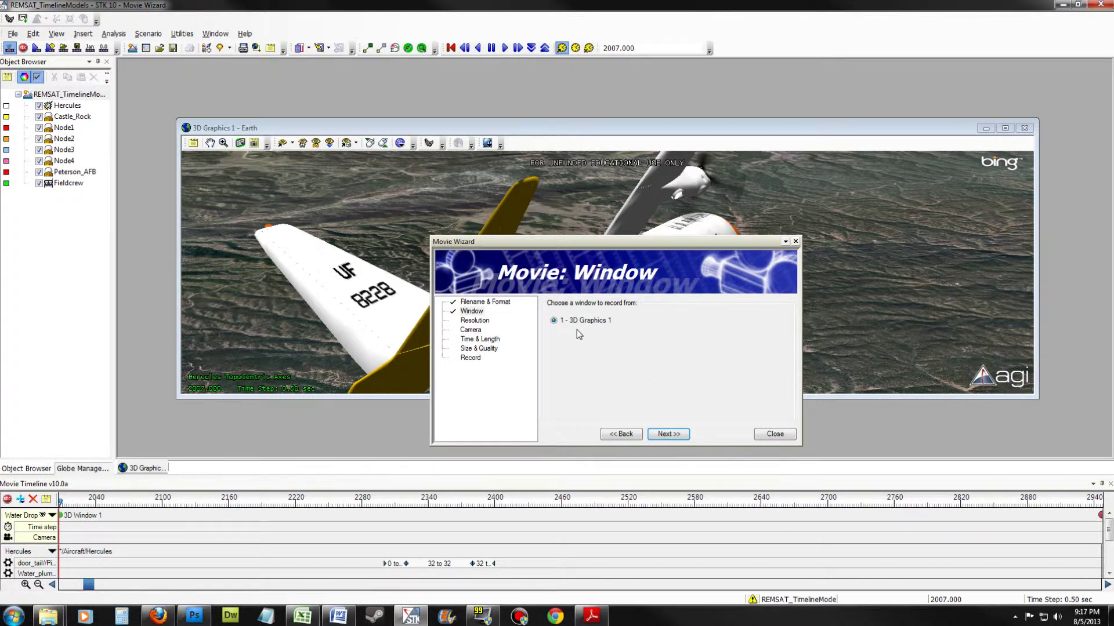
- Keep 3D Graphics 1 as the recorded window and choose the Large (640x480) resolution preset
left_click(676, 437)
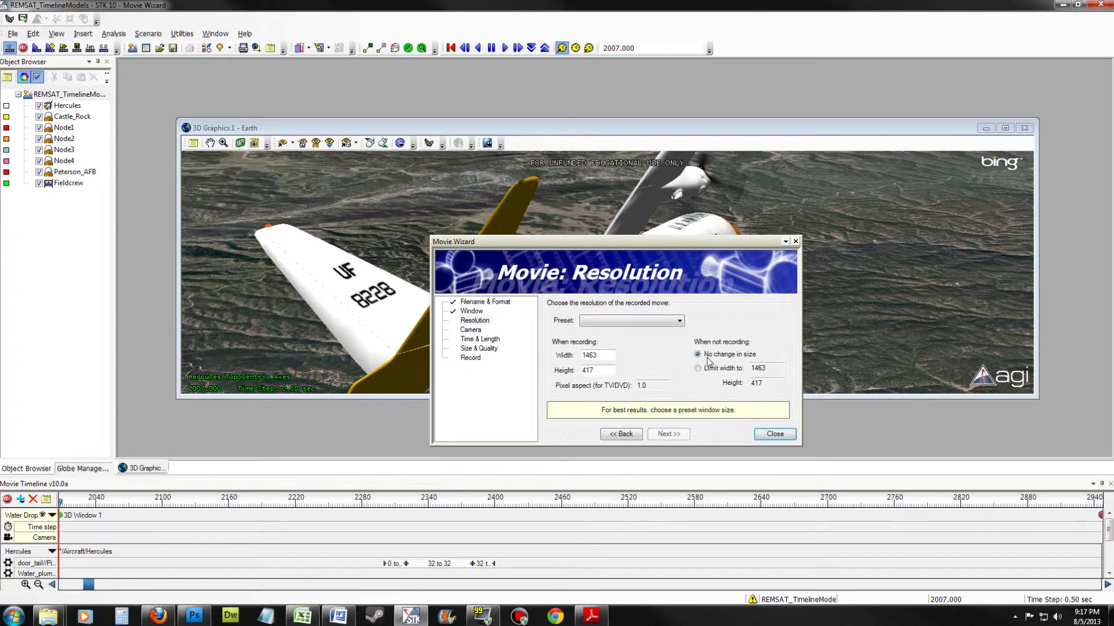
left_click(611, 323)
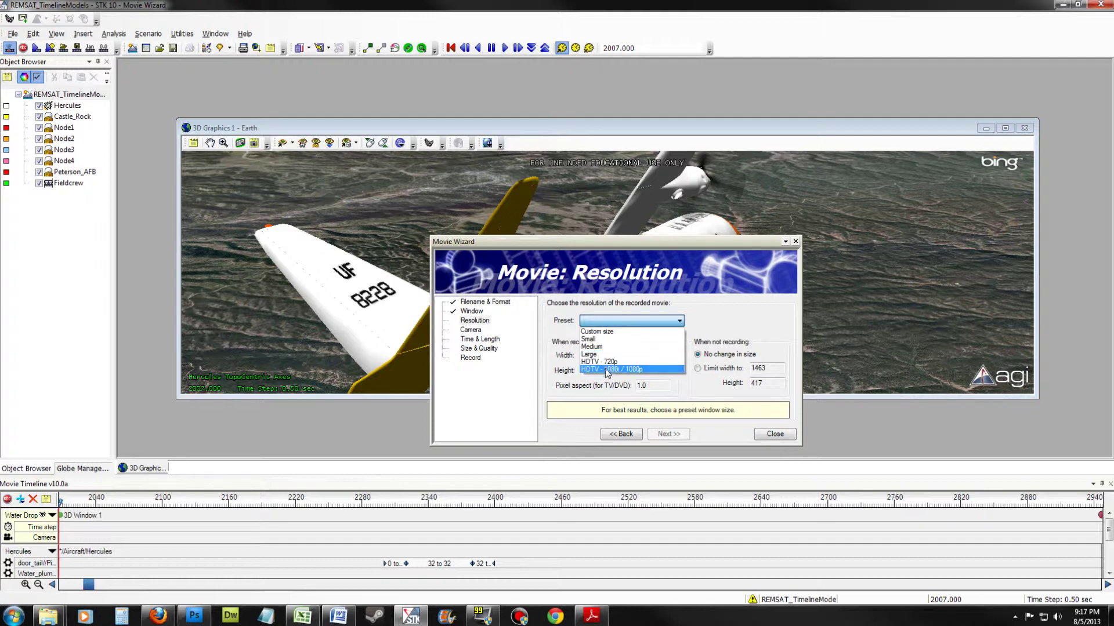
left_click(602, 354)
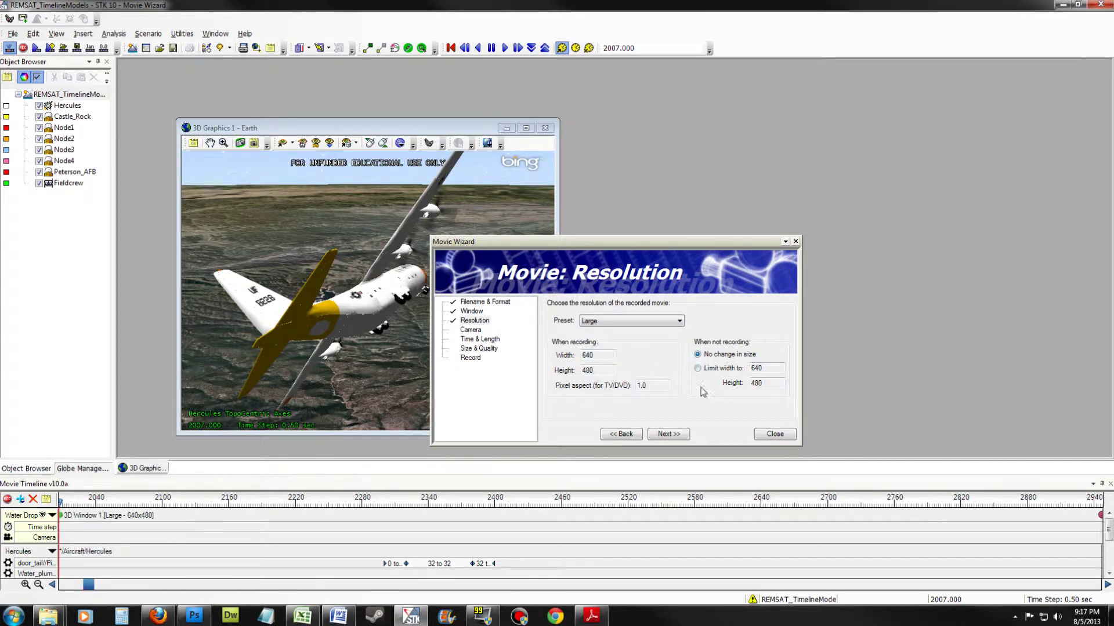
left_click(668, 436)
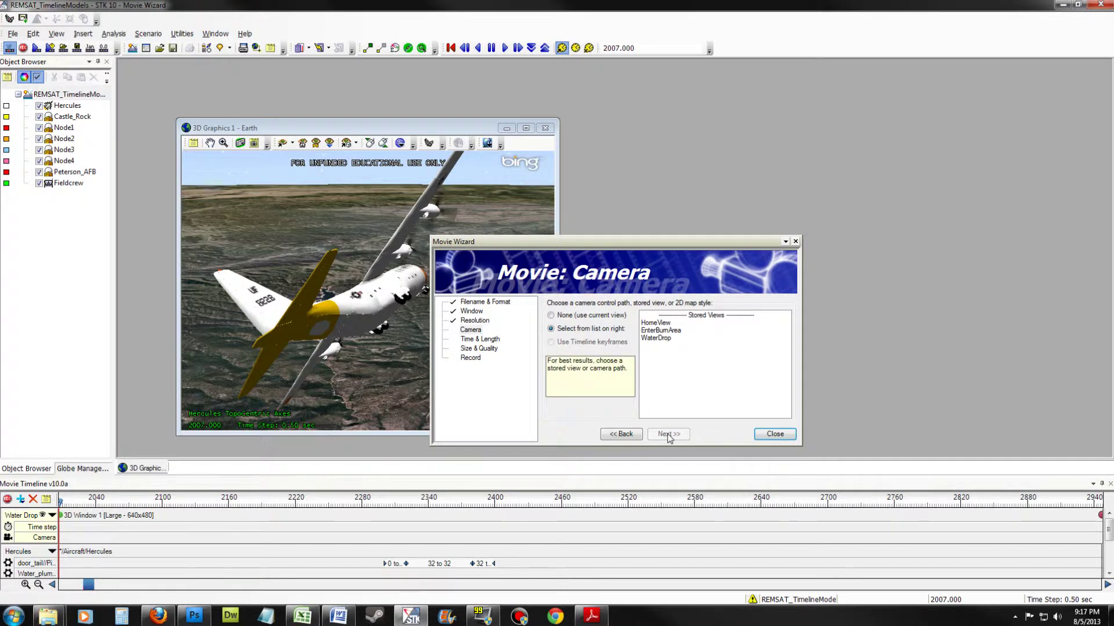
- Use the current view as the camera and change the movie end time from 2948 to 2950
left_click(551, 318)
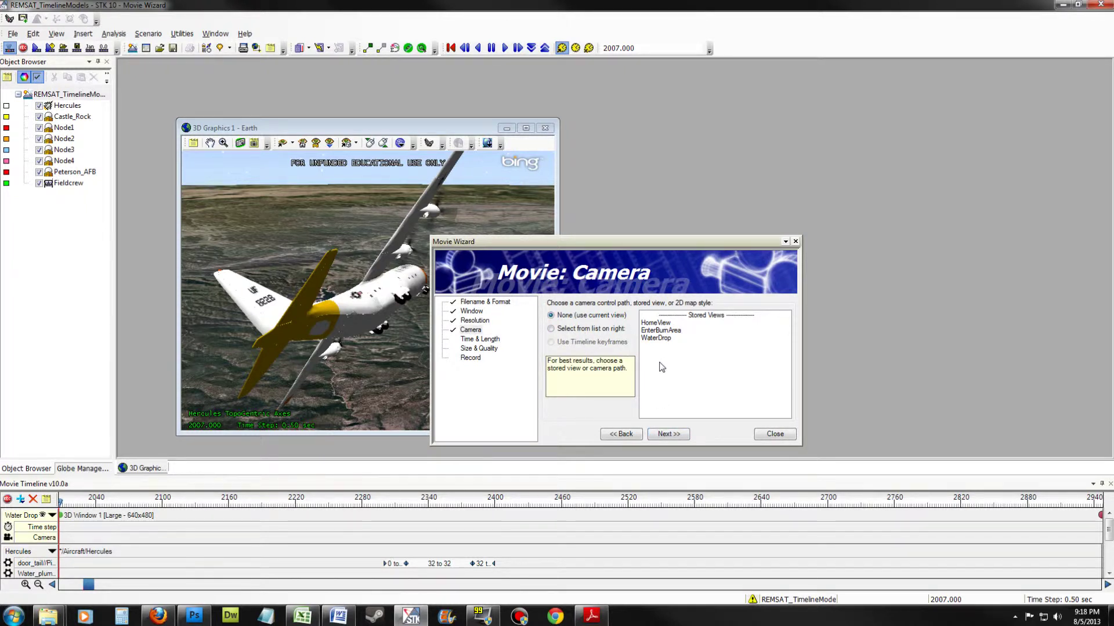
left_click(668, 435)
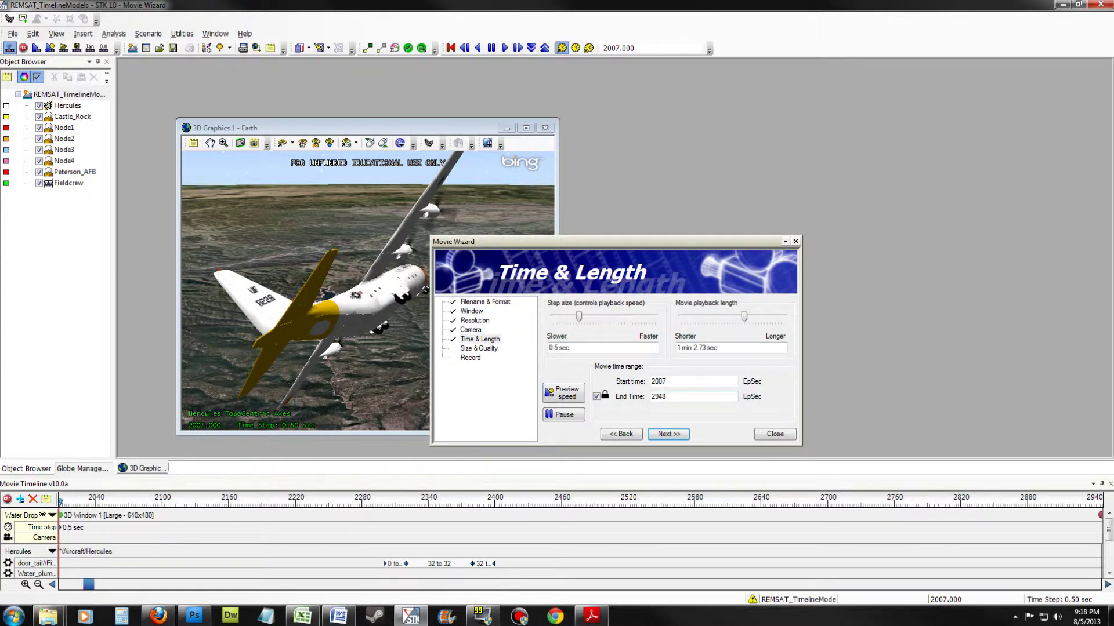
left_click(666, 397)
type("50")
left_click(596, 397)
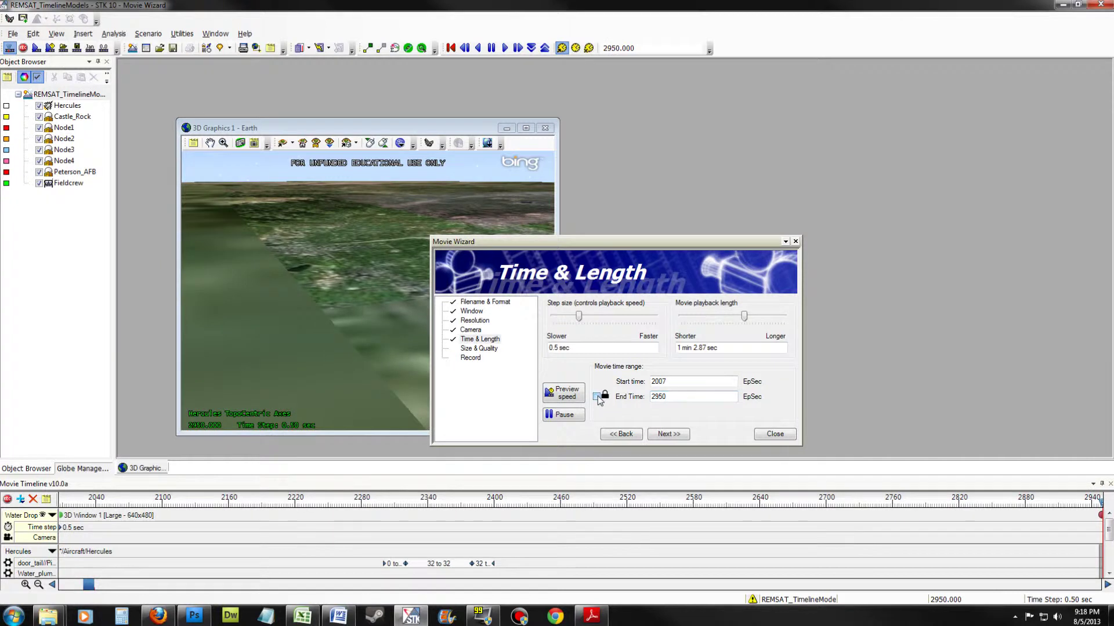
left_click(670, 436)
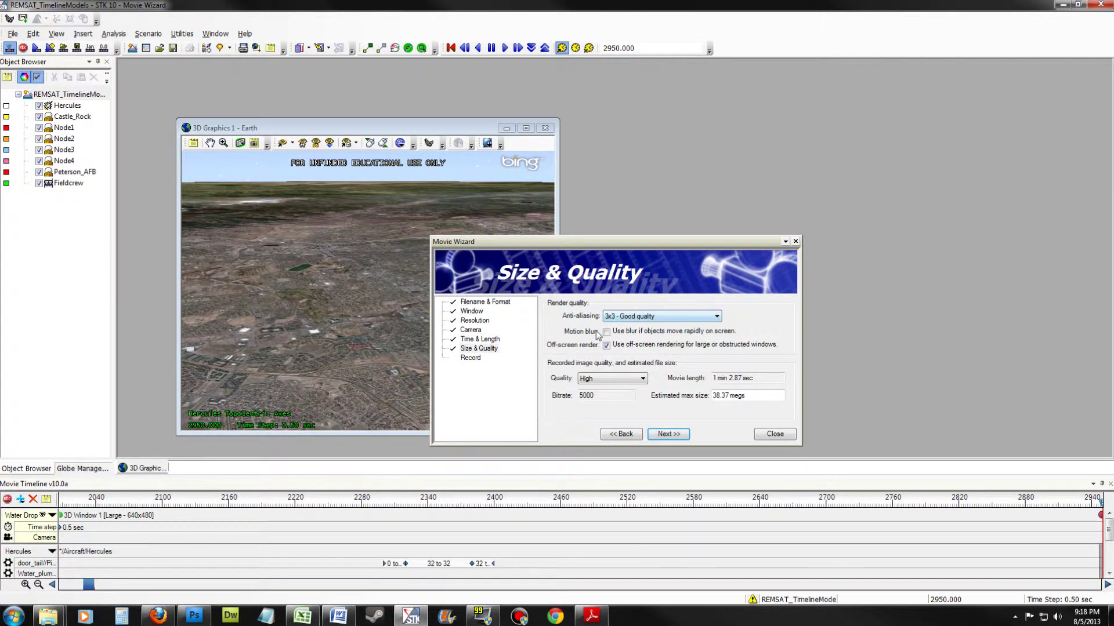
- Leave anti-aliasing at 3x3 Good quality and advance to the Record summary
left_click(643, 318)
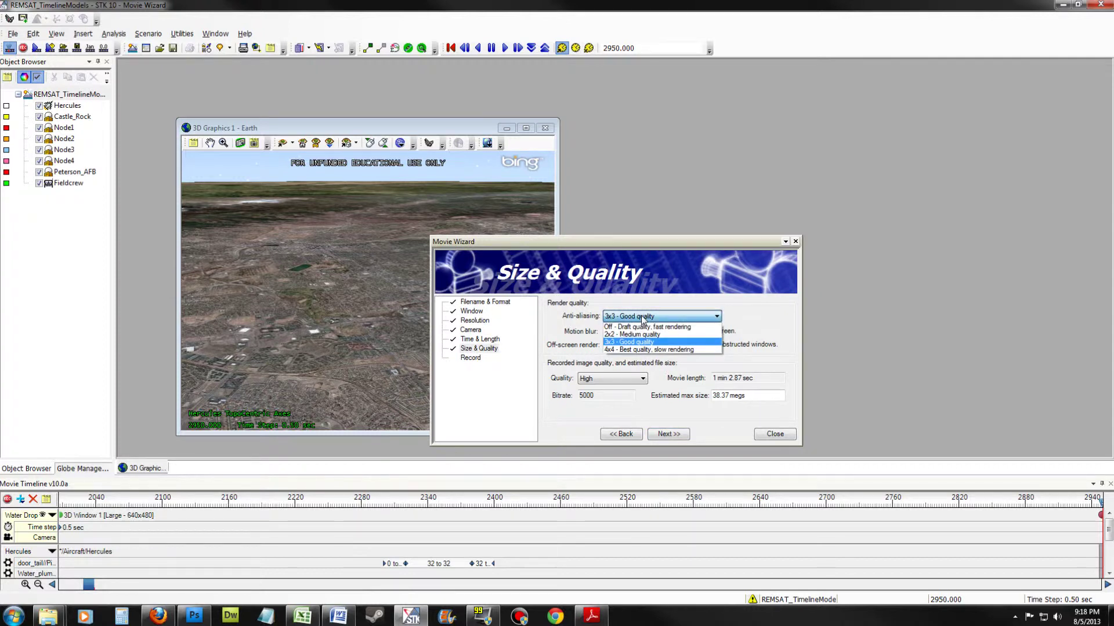
left_click(643, 318)
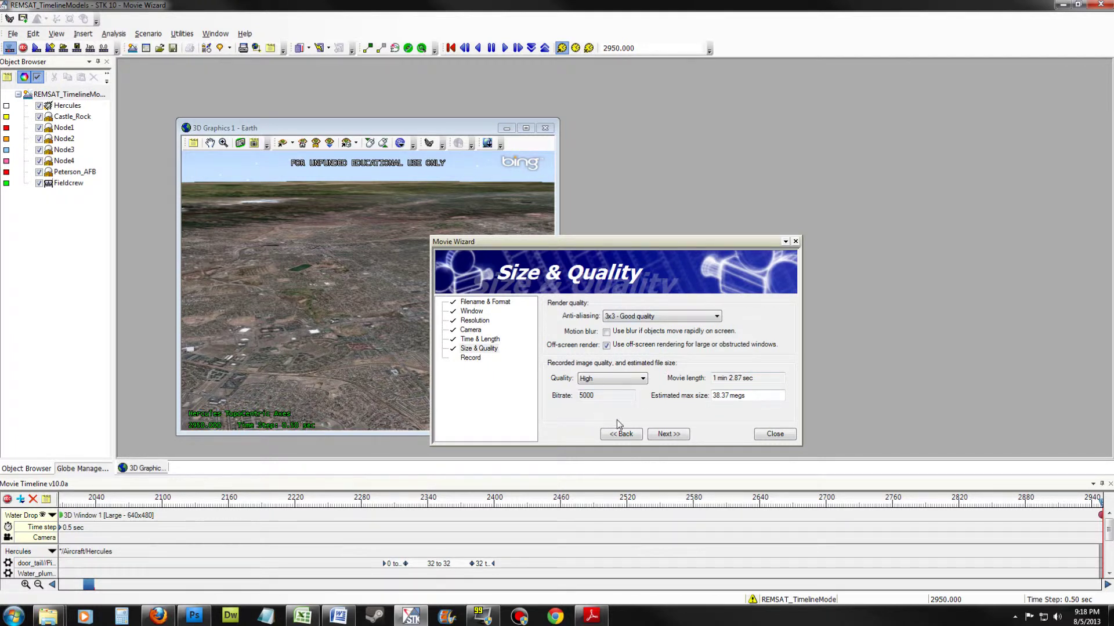
left_click(676, 437)
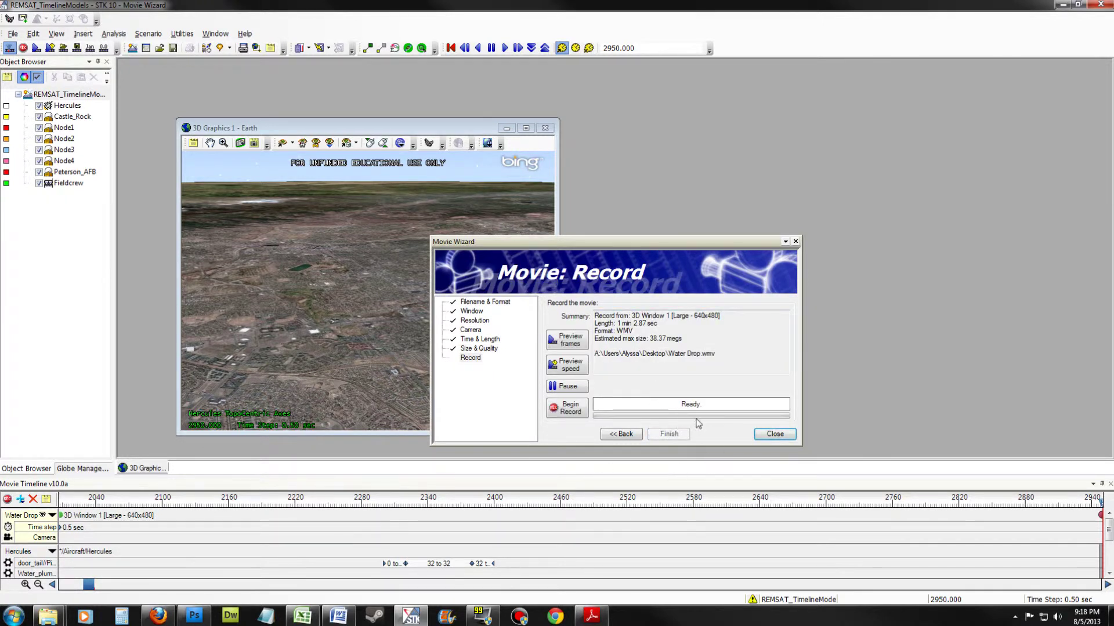
- Record the Water Drop.wmv movie and close the Movie Wizard once recording is done
left_click(570, 408)
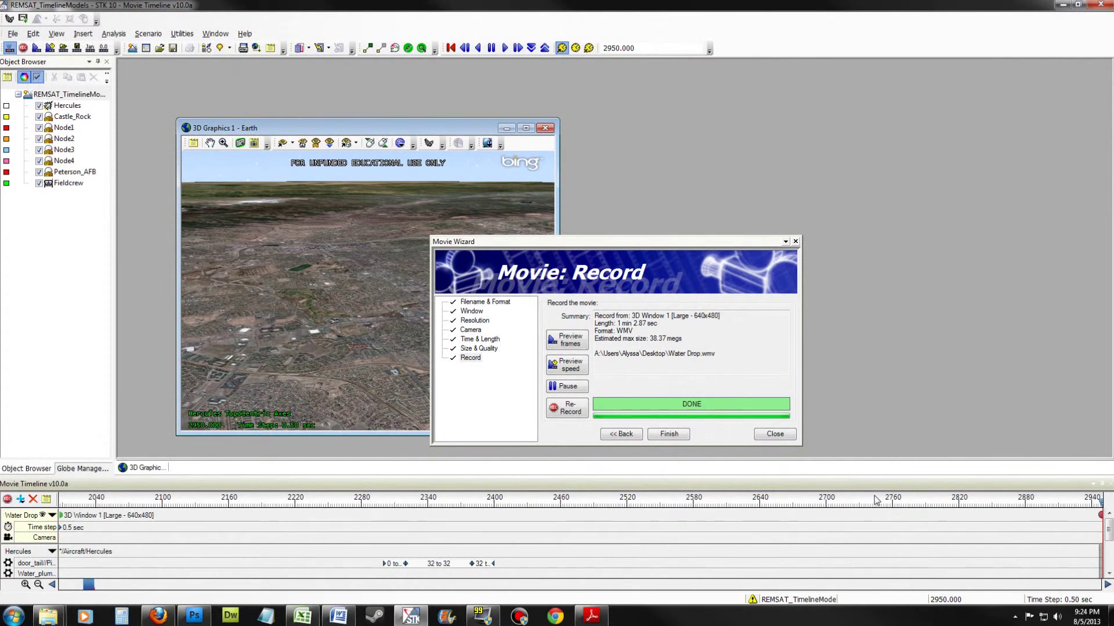
left_click(725, 430)
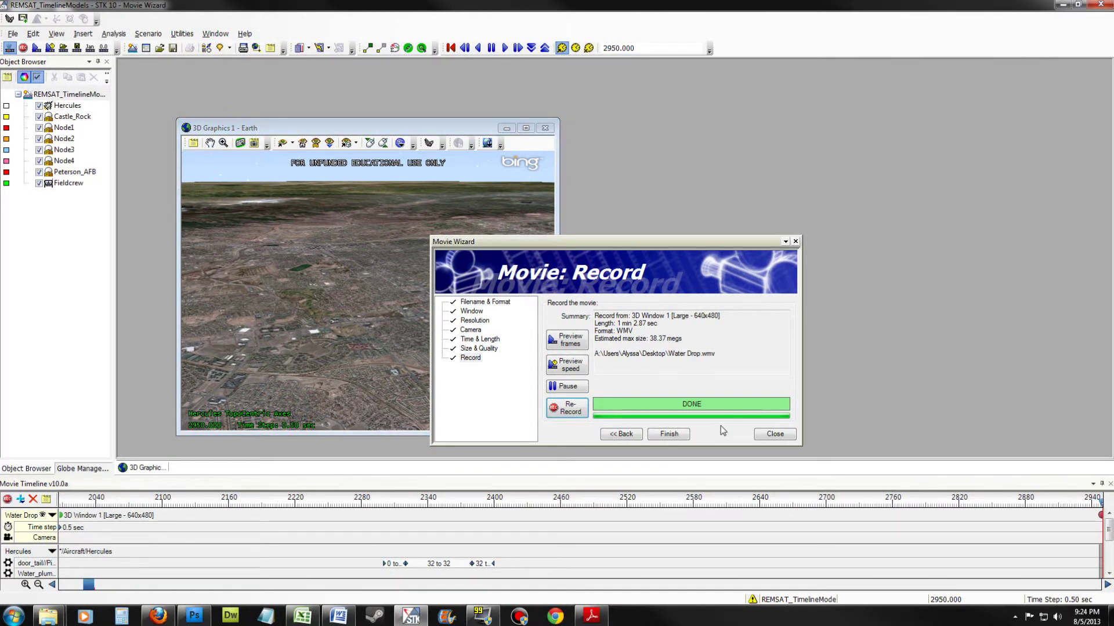
left_click(684, 437)
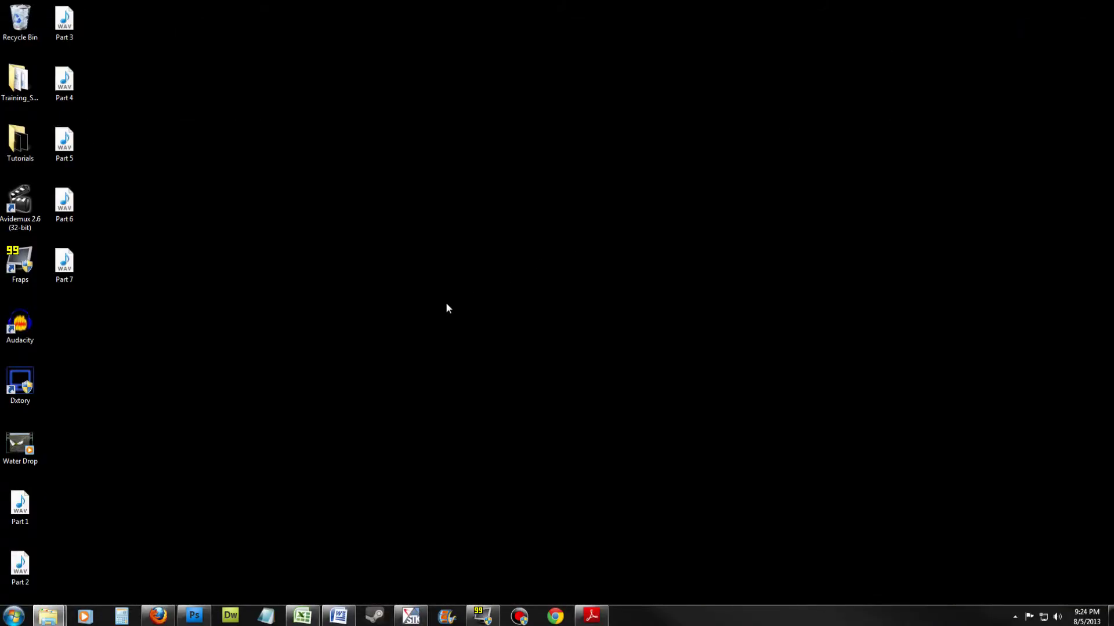
- Open the Water Drop movie from the desktop in Windows Media Player
left_click(15, 448)
double_click(15, 448)
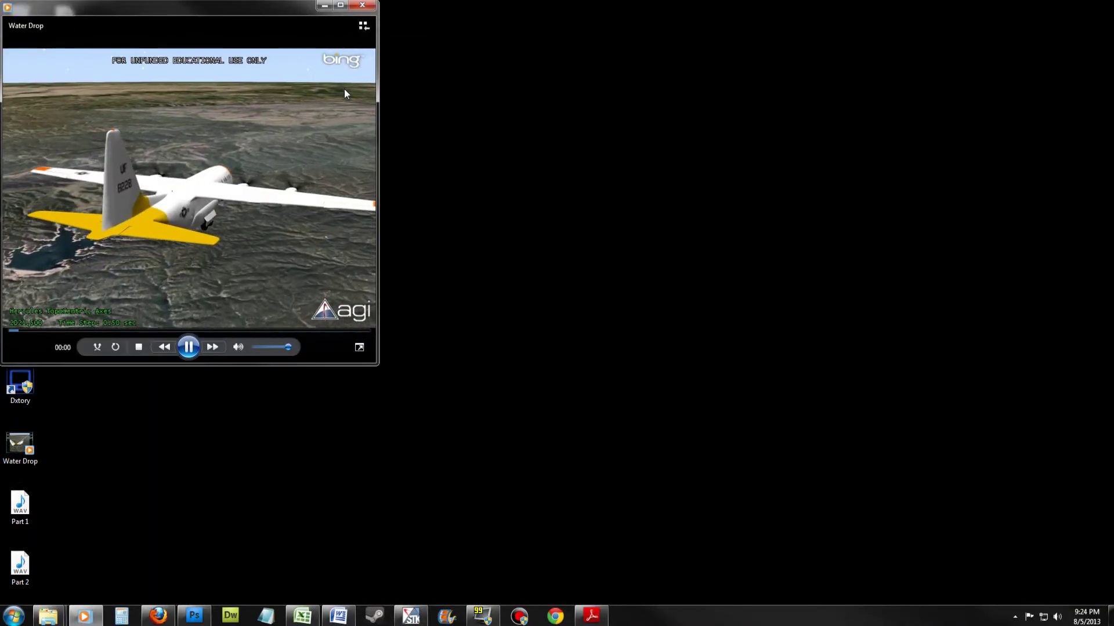